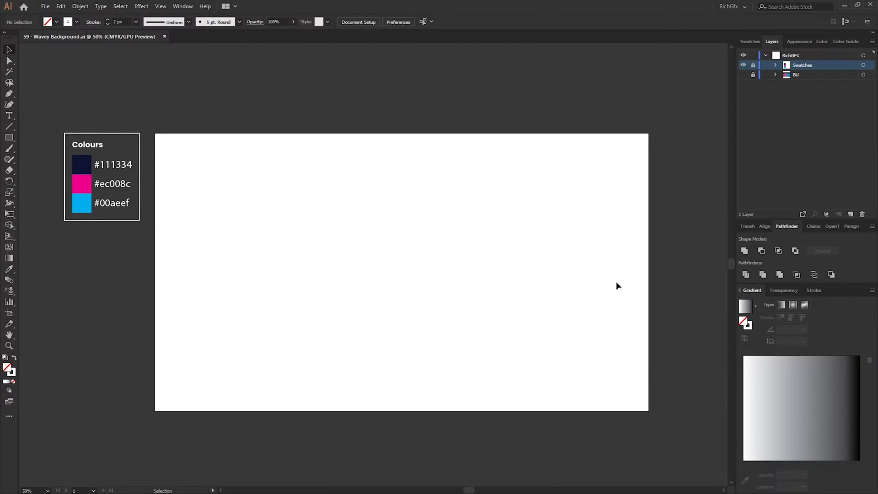
Draw a black horizontal line along the artboard's top edge.
left_click(9, 128)
left_click(76, 22)
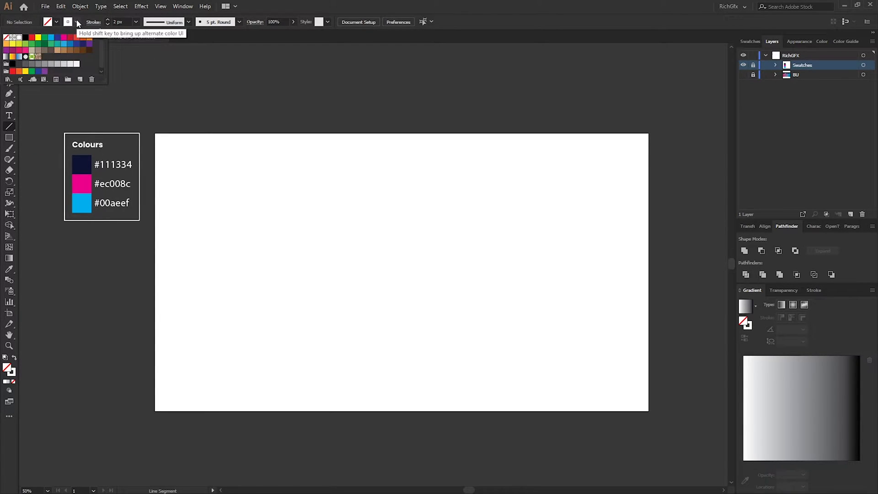
left_click(25, 37)
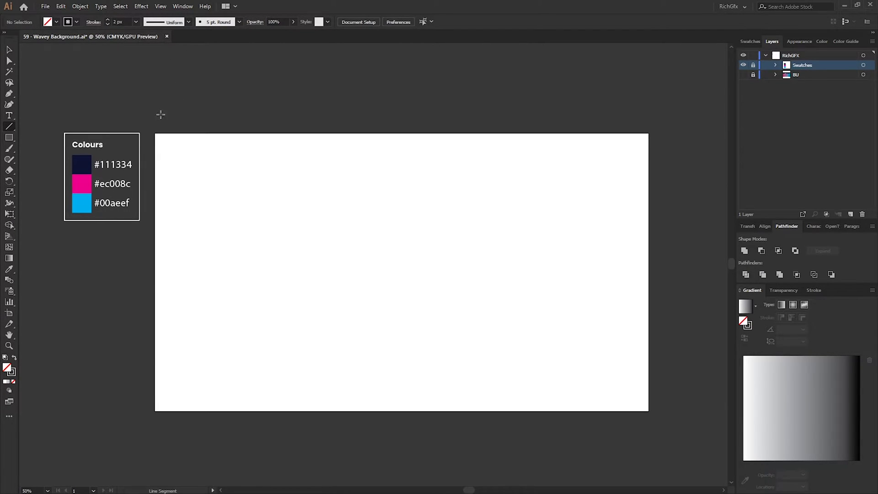
left_click_drag(157, 133, 648, 133)
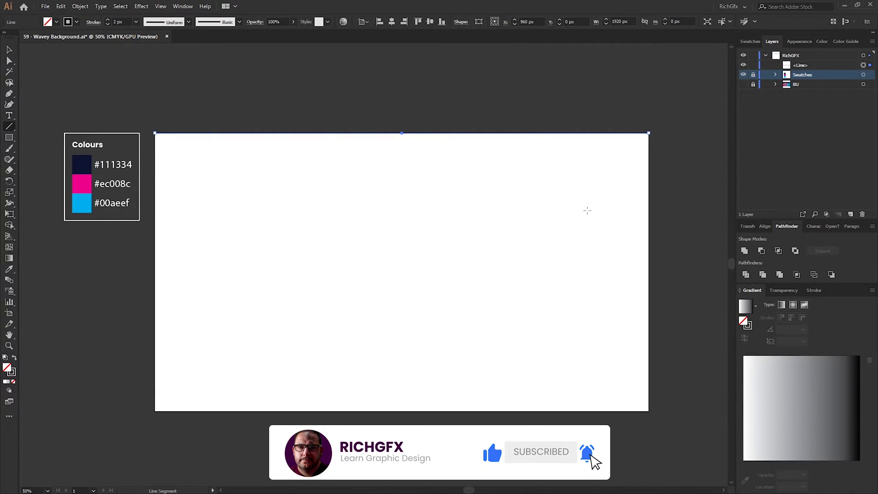
Copy the line straight down to the artboard's bottom edge.
key("v")
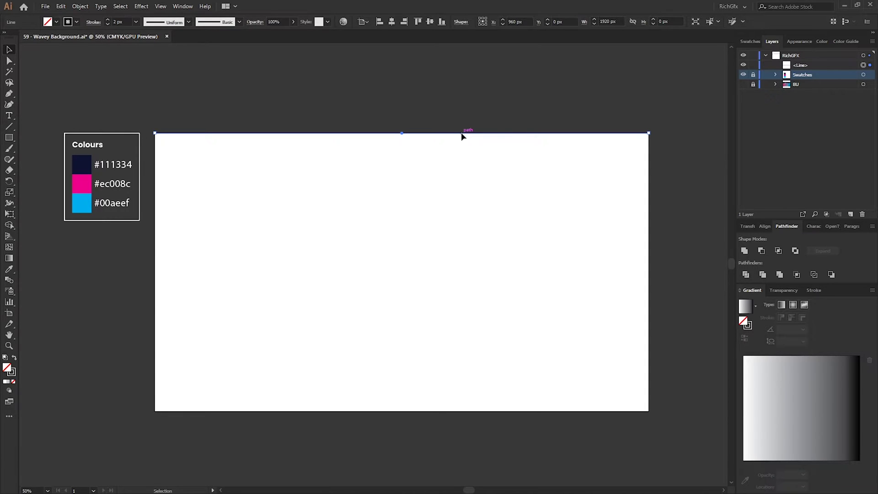
left_click_drag(462, 135, 489, 412)
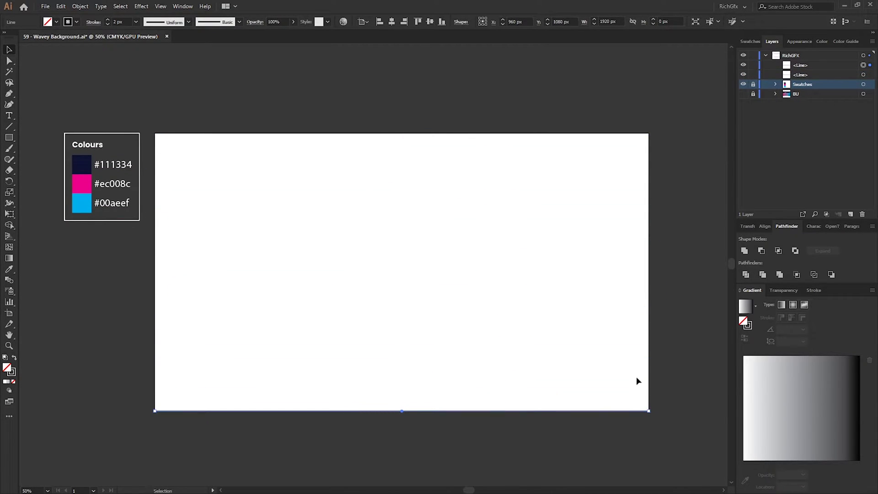
left_click(655, 349)
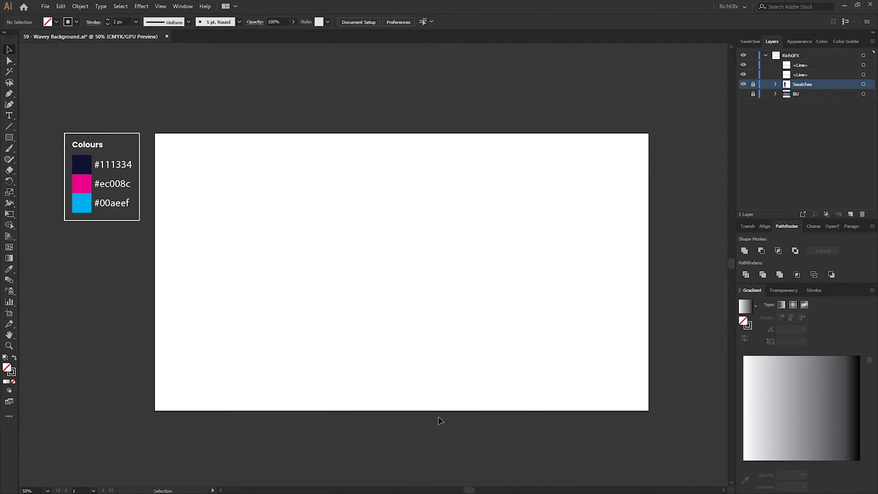
Blend the top and bottom edge lines together.
left_click(408, 412)
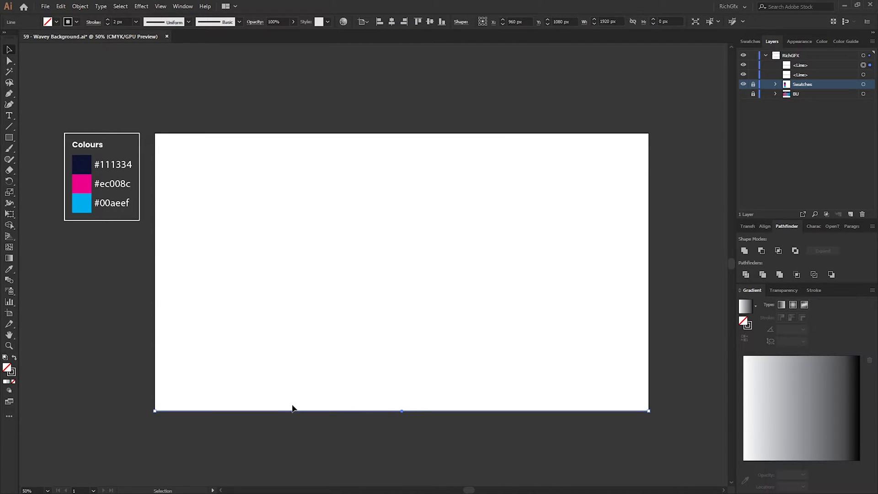
left_click(11, 284)
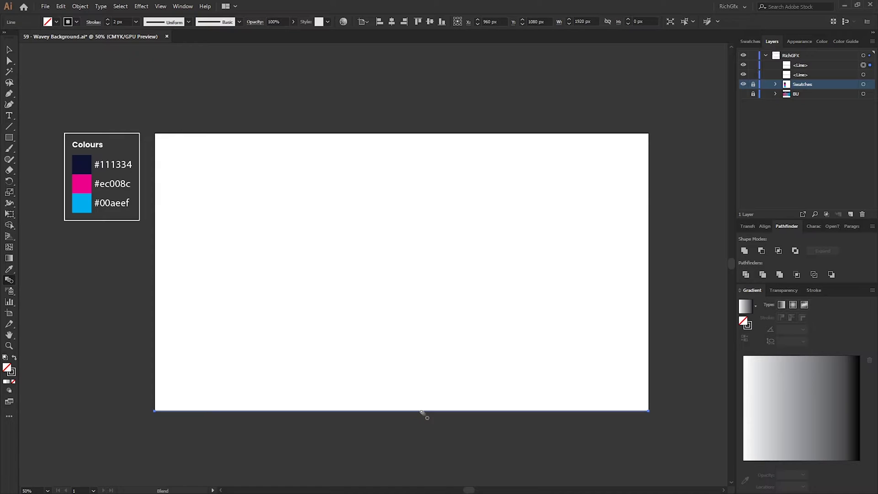
left_click(493, 133)
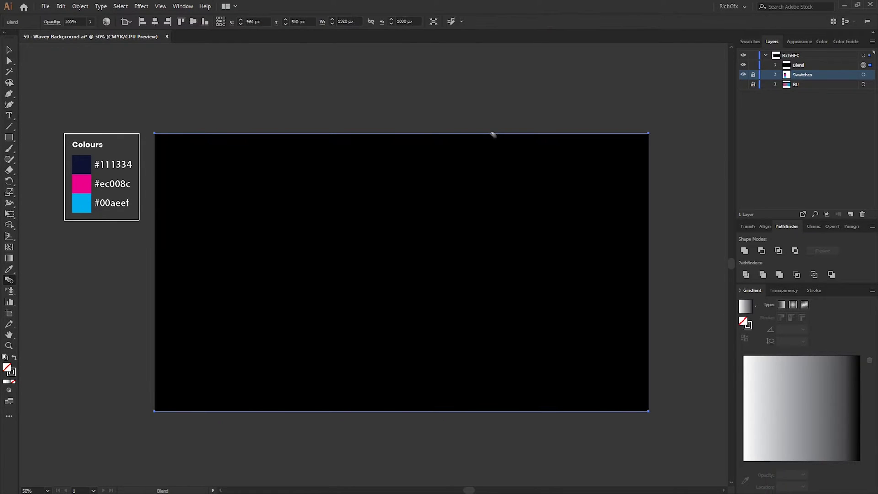
Set the blend spacing to 40 Specified Steps with Preview on.
double_click(11, 284)
left_click_drag(551, 71, 461, 246)
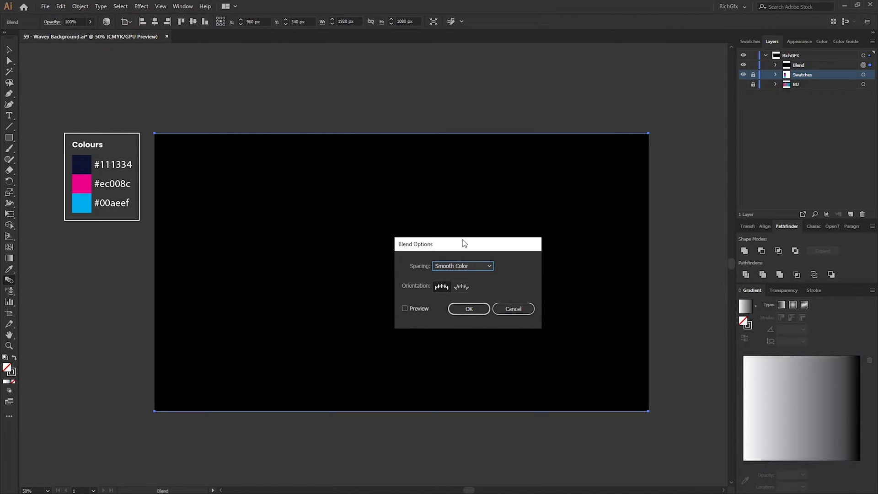
left_click(481, 268)
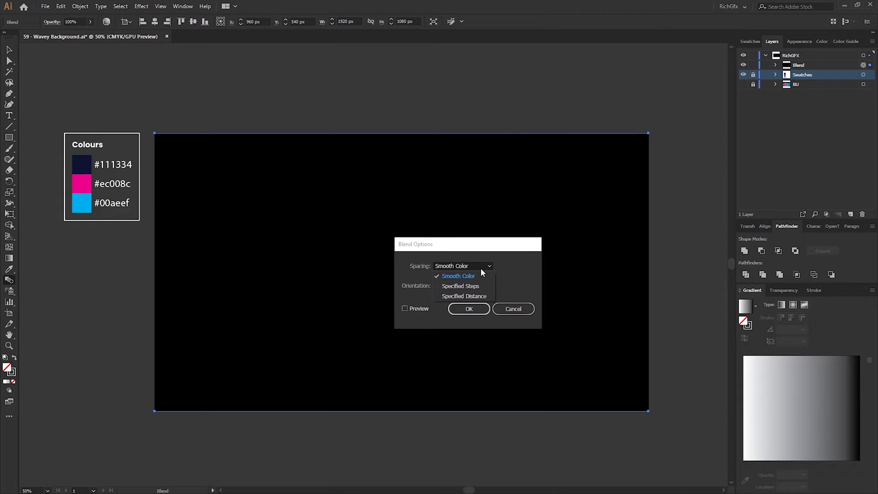
left_click(476, 286)
left_click(419, 314)
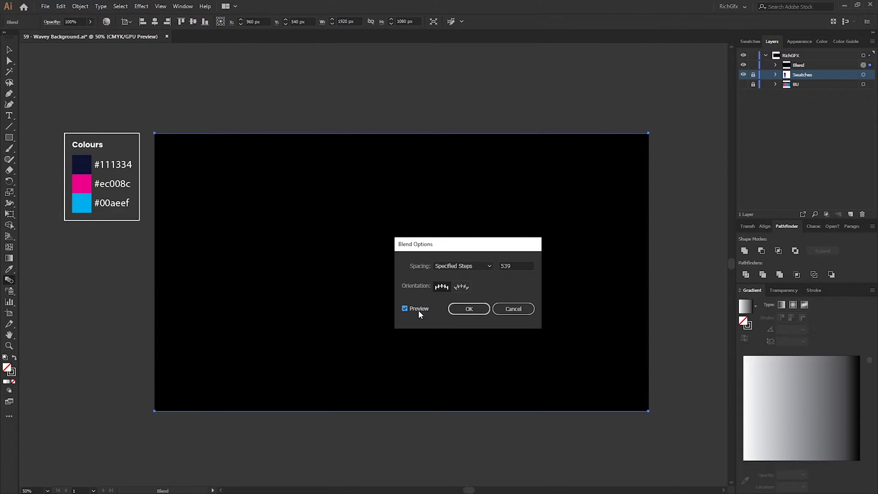
double_click(515, 265)
type("40")
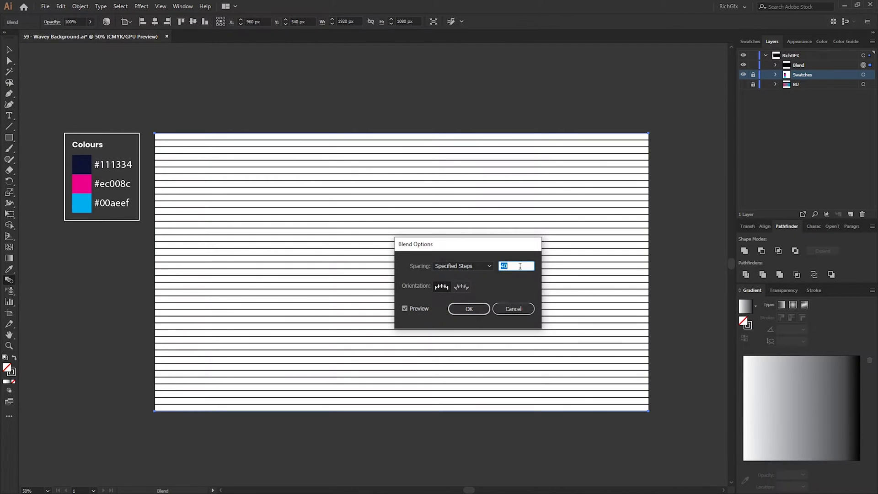
left_click(474, 310)
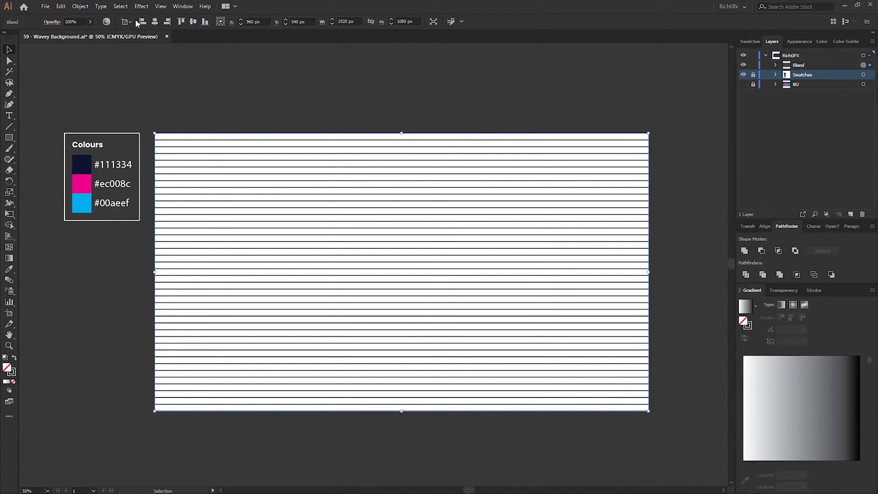
Wrap the lines in a mesh envelope with 1 row and 1 column.
left_click(80, 9)
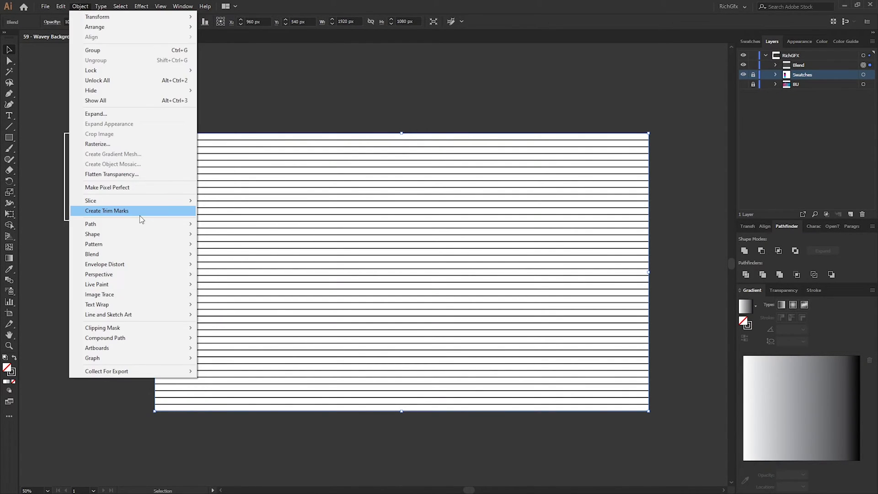
mouse_move(127, 264)
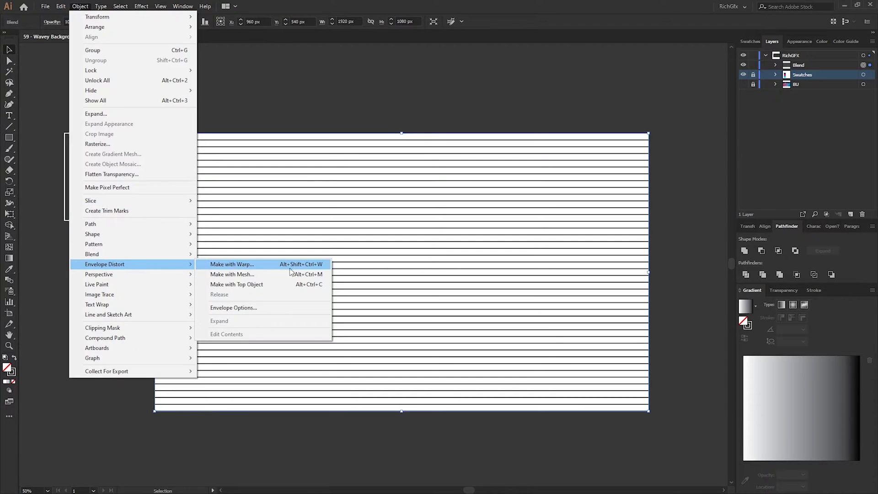
left_click(269, 280)
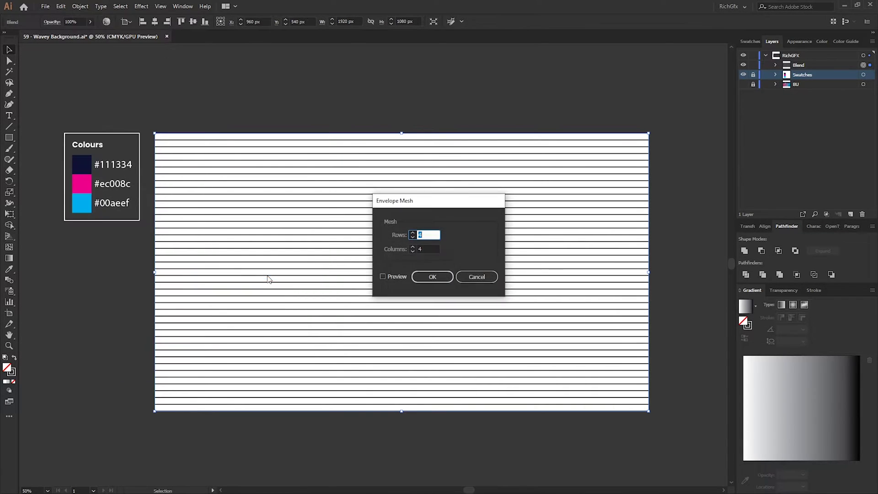
type("1")
double_click(431, 249)
type("1")
left_click(432, 277)
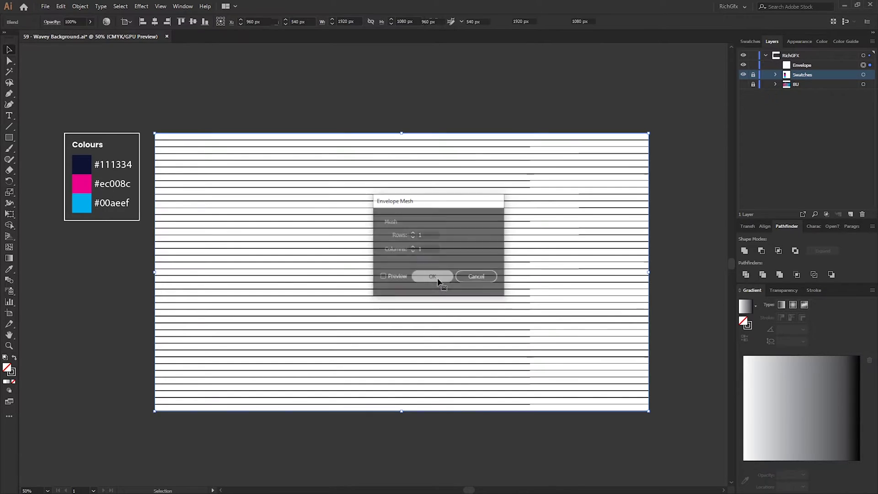
Raise the left and right edge mesh handles to the top edge to level the lines.
left_click(281, 106)
left_click(8, 61)
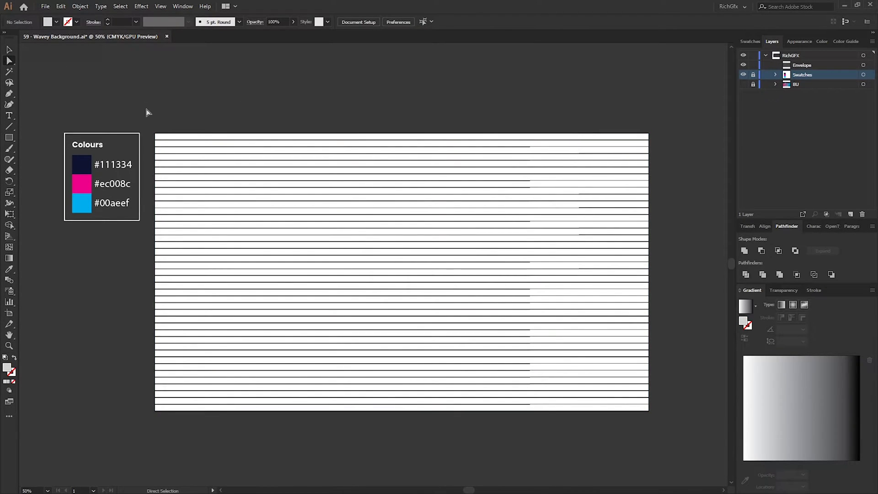
left_click(155, 134)
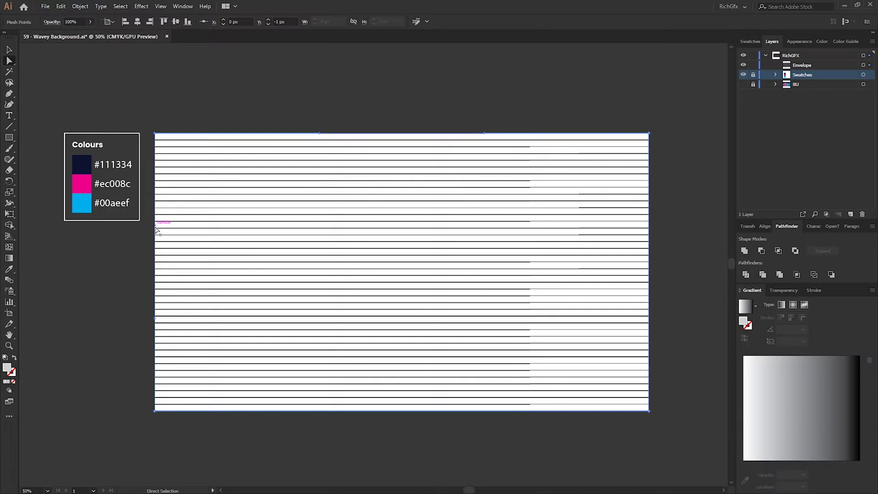
left_click_drag(157, 229, 157, 192)
left_click_drag(155, 152, 157, 136)
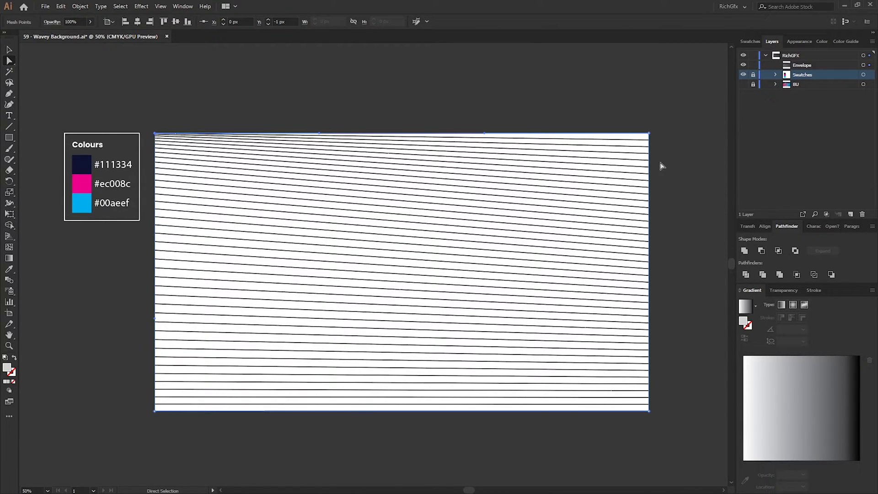
left_click(649, 136)
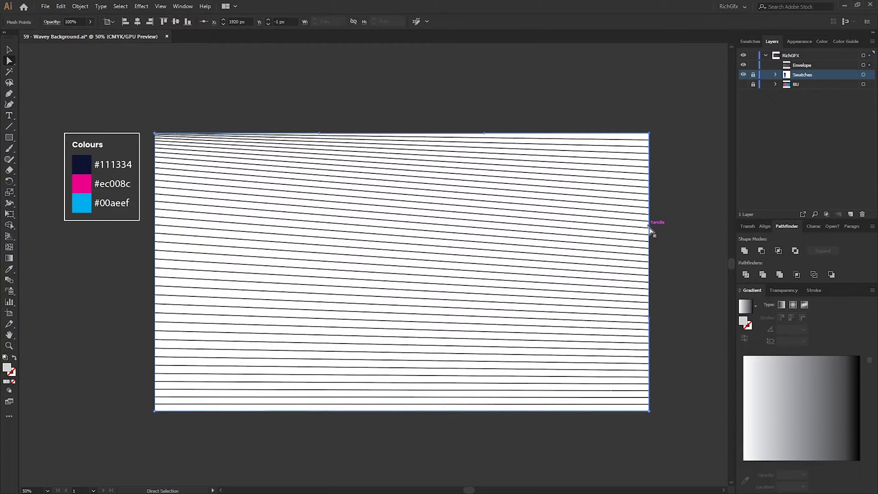
left_click_drag(651, 231, 651, 135)
Drag the envelope's top edge down to squash the lines into the lower artboard.
key("v")
key("ctrl+shift+a")
left_click(423, 147)
left_click_drag(411, 134, 409, 267)
Release the lines from their envelope distortion.
left_click(80, 6)
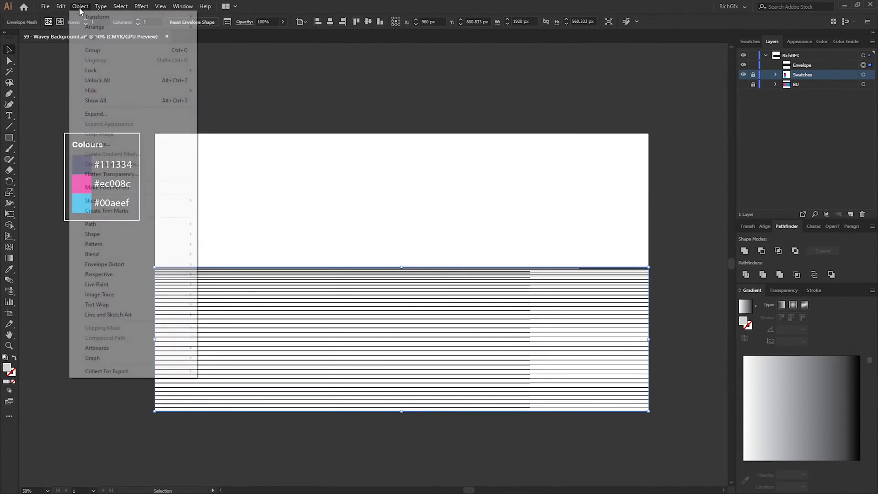
mouse_move(142, 268)
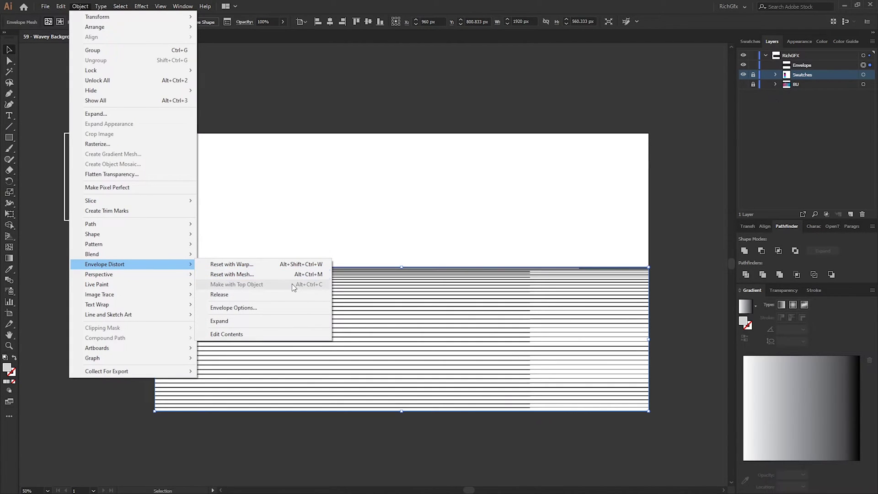
left_click(280, 295)
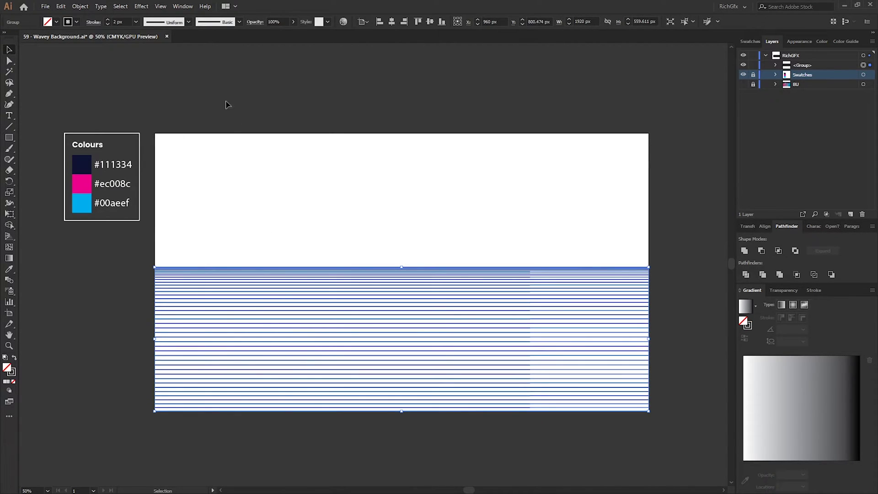
Rewrap the lines in a new mesh envelope with 8 rows, ready for point editing.
left_click(83, 7)
mouse_move(137, 264)
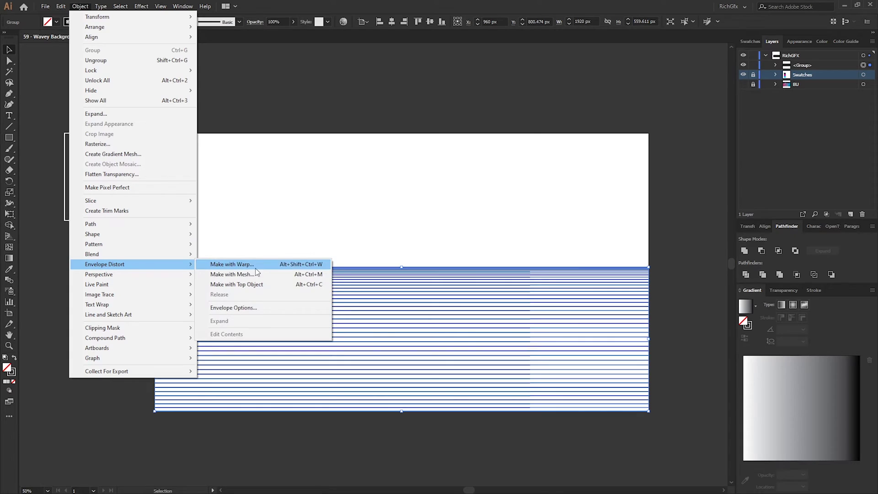
left_click(285, 279)
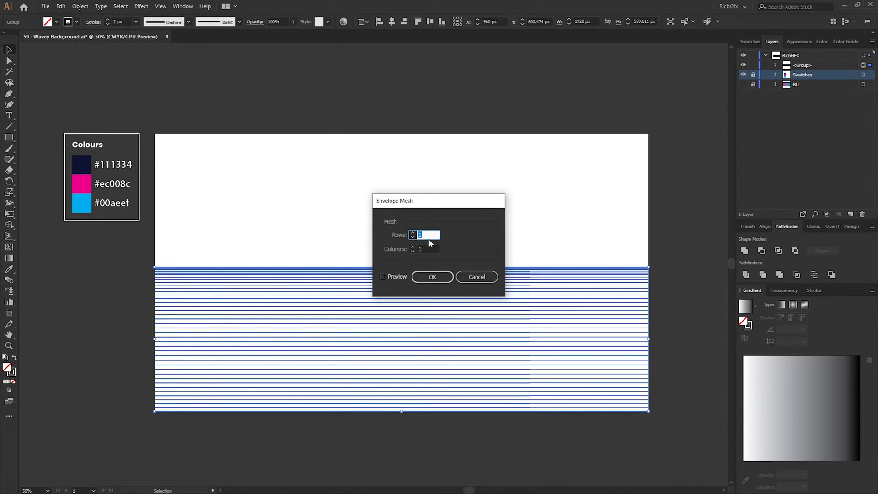
type("8")
key("Tab")
left_click(432, 277)
key("a")
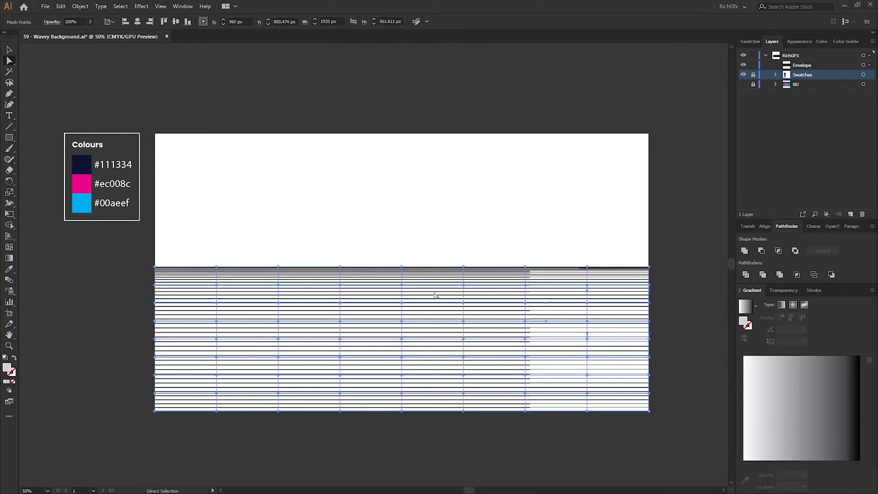
Lift and push top-row mesh points to form wave peaks along the top.
left_click(239, 284)
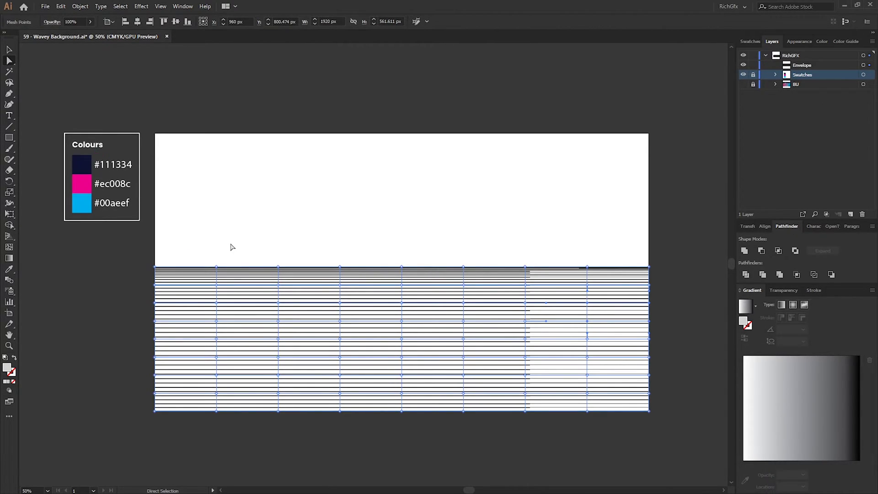
left_click(155, 266)
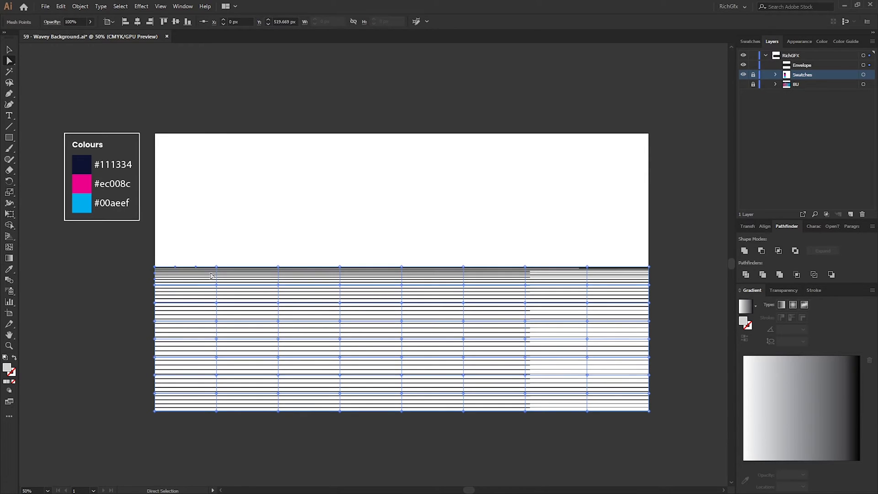
left_click_drag(155, 266, 155, 232)
left_click_drag(278, 285, 263, 293)
left_click_drag(343, 333, 318, 358)
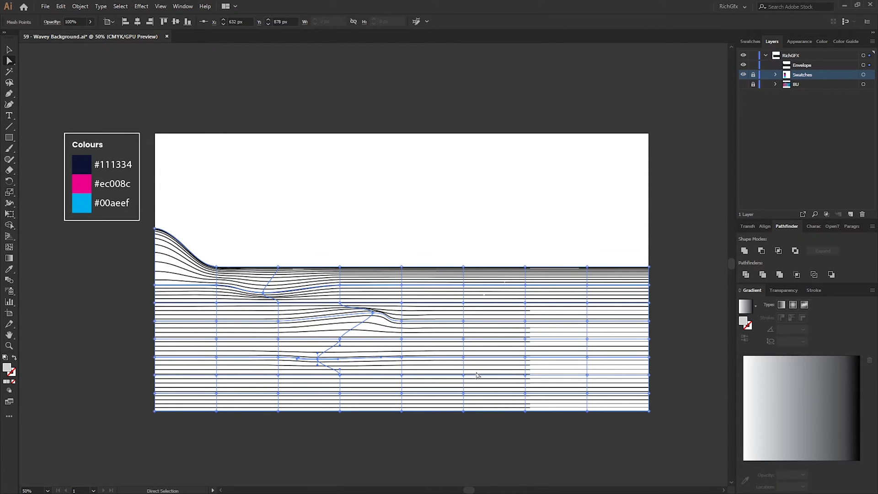
left_click_drag(340, 267, 340, 228)
left_click_drag(463, 266, 463, 251)
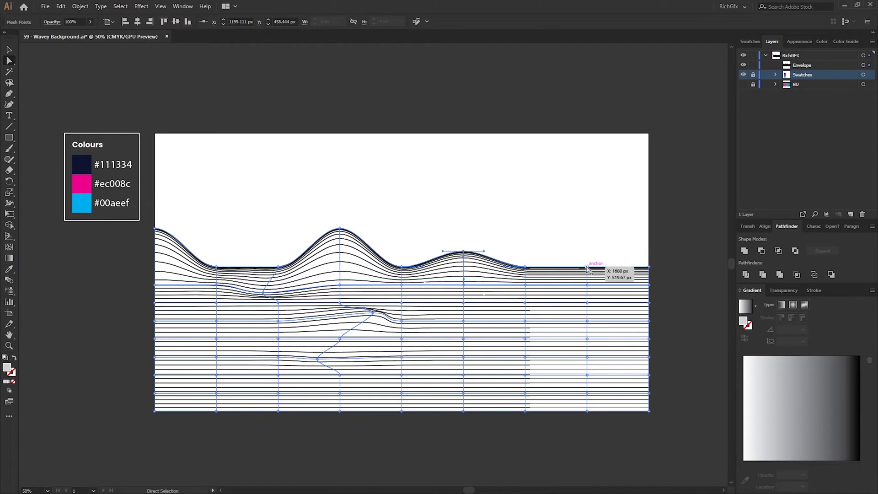
left_click_drag(649, 267, 650, 204)
Pull the right edge inward and raise bottom points into bumps.
left_click_drag(649, 284, 625, 284)
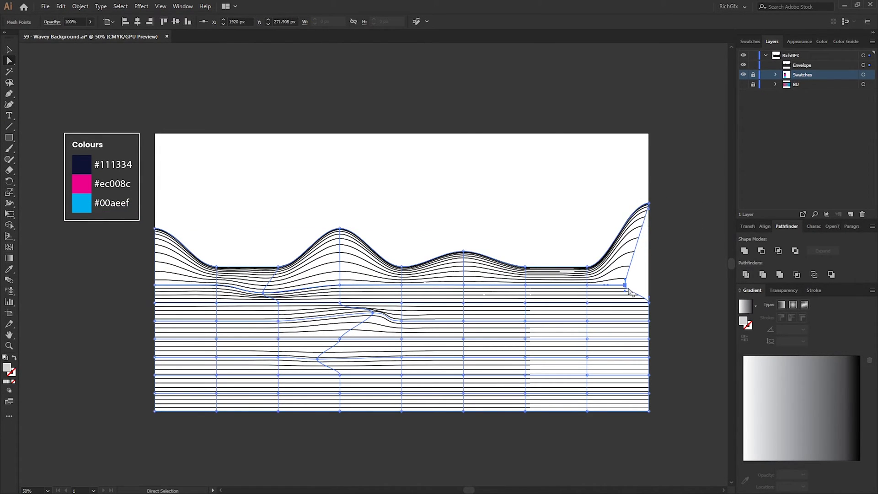
left_click_drag(649, 358, 631, 353)
left_click_drag(463, 411, 464, 398)
mouse_move(278, 410)
left_mouse_down()
mouse_move(280, 387)
mouse_move(280, 401)
left_mouse_up()
Drag middle-row mesh points on left and right to warp the central lines.
left_click_drag(155, 321, 167, 339)
left_click_drag(464, 320, 494, 333)
left_click_drag(402, 285, 414, 284)
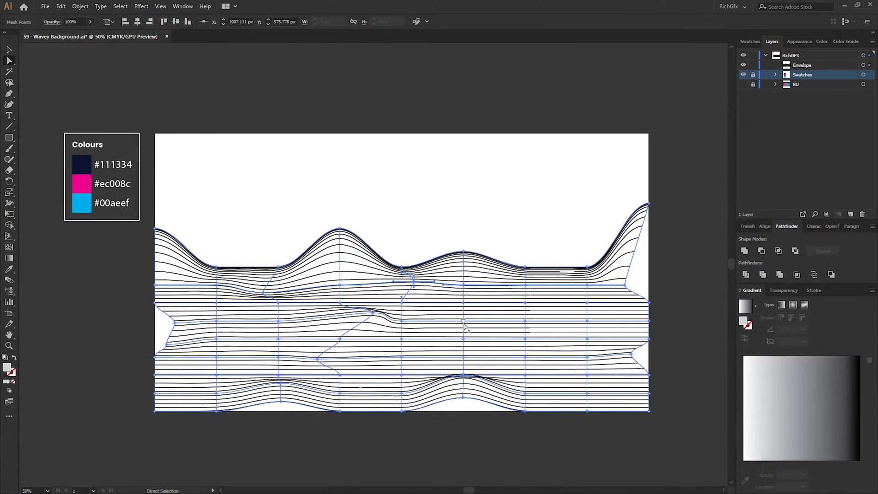
left_click_drag(526, 321, 550, 305)
left_click_drag(278, 321, 260, 321)
left_click_drag(216, 357, 229, 380)
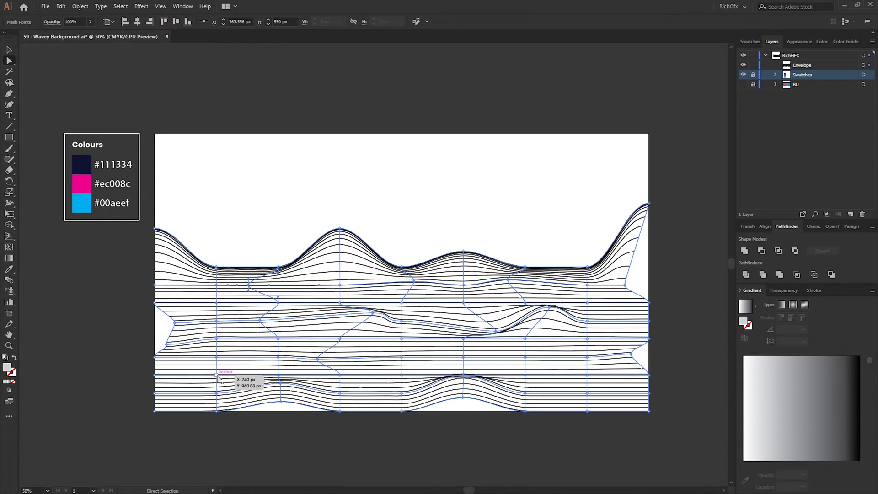
left_click_drag(216, 339, 205, 330)
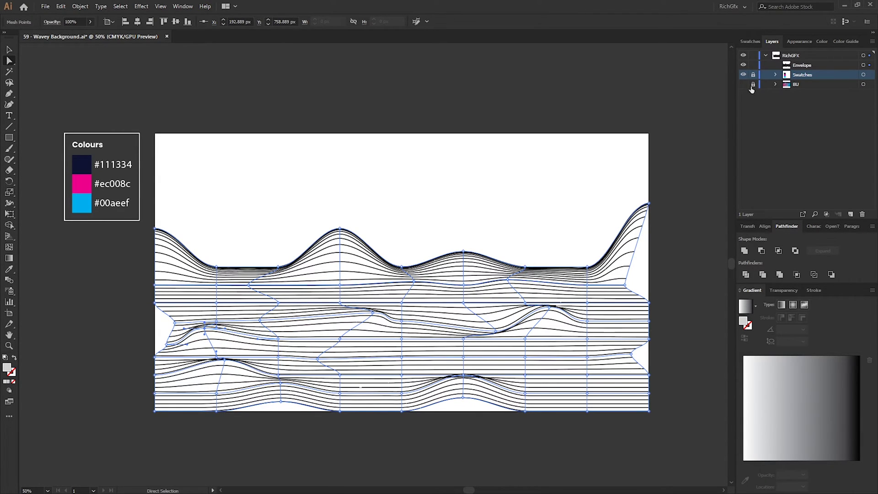
Select the wave line group and apply a gradient to its strokes.
left_click(86, 7)
mouse_move(136, 262)
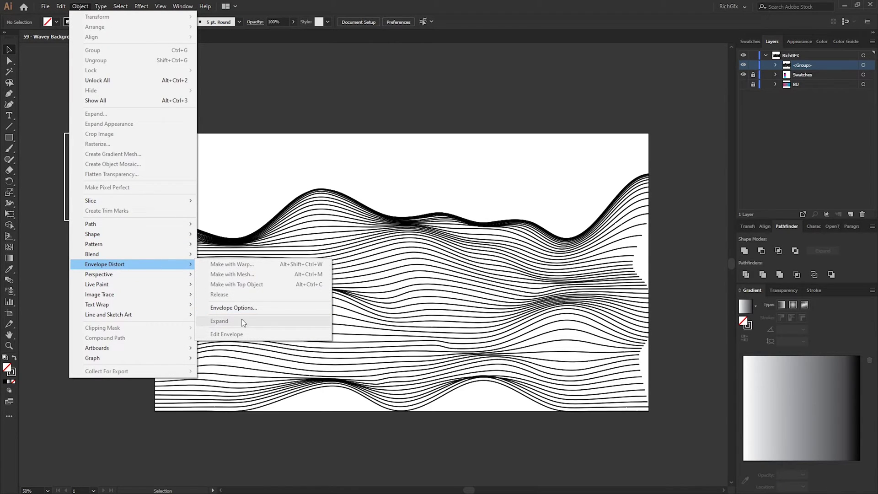
left_click(434, 81)
left_click(488, 260)
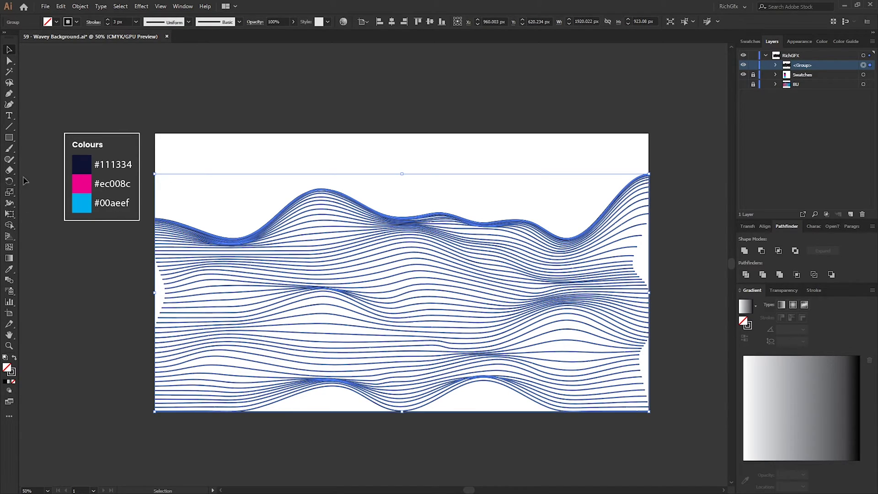
left_click(9, 381)
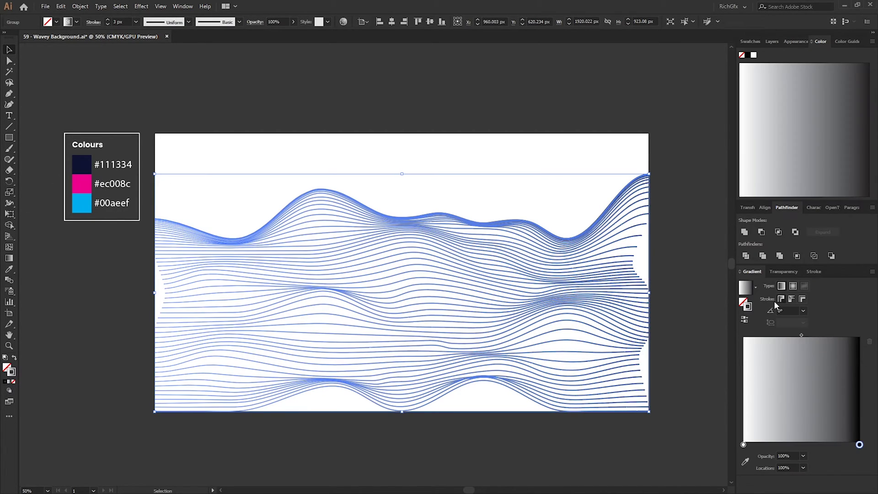
Set the gradient stops to magenta #ec008c and cyan #00aeef.
double_click(743, 445)
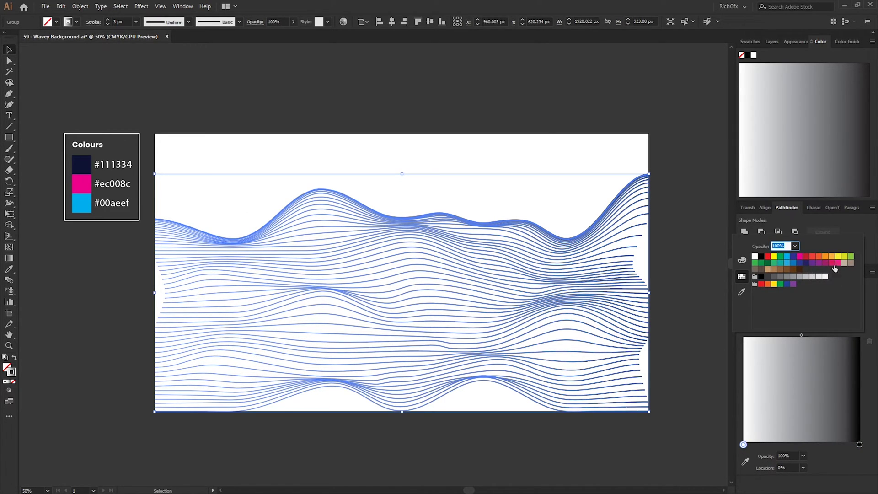
left_click(801, 258)
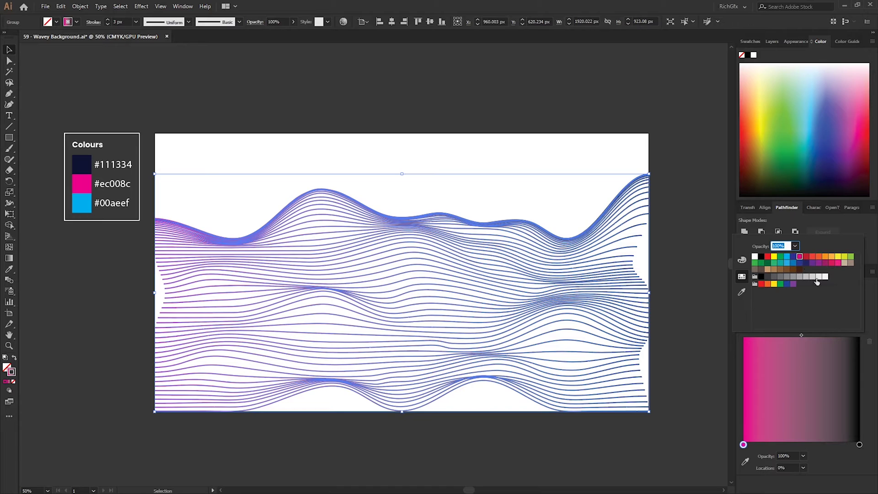
double_click(859, 445)
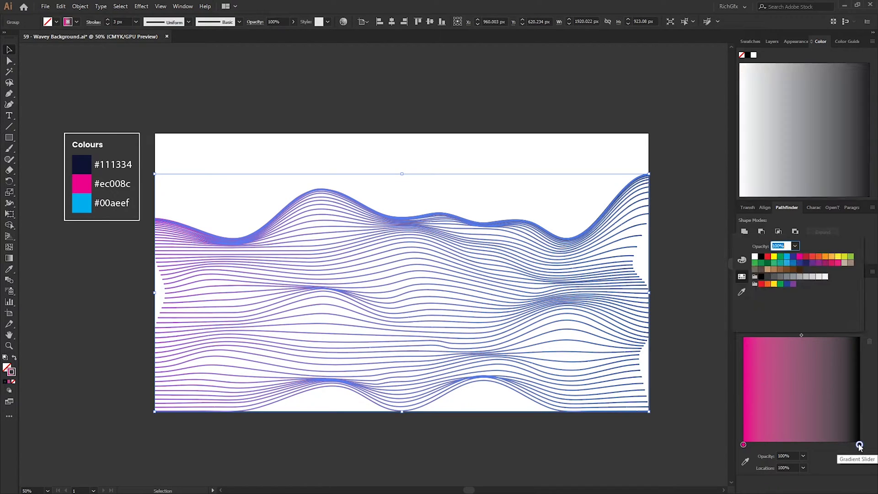
left_click(790, 261)
Reselect the wave artwork and copy it.
left_click(482, 427)
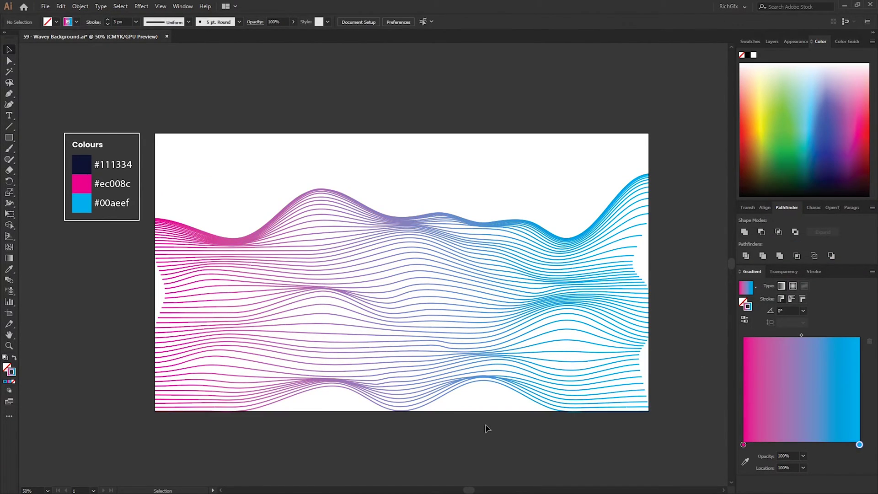
left_click(465, 332)
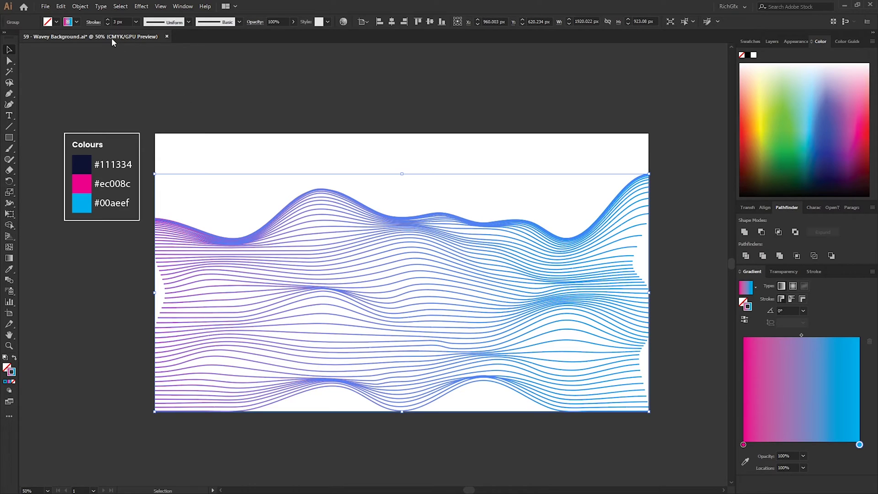
left_click(61, 7)
left_click(101, 52)
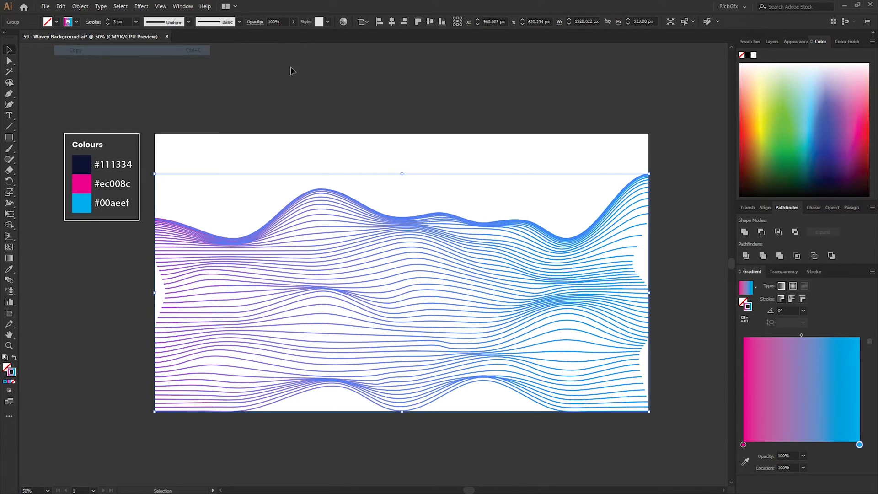
Paste the wave artwork into the Photoshop canvas as a Smart Object.
left_click(290, 70)
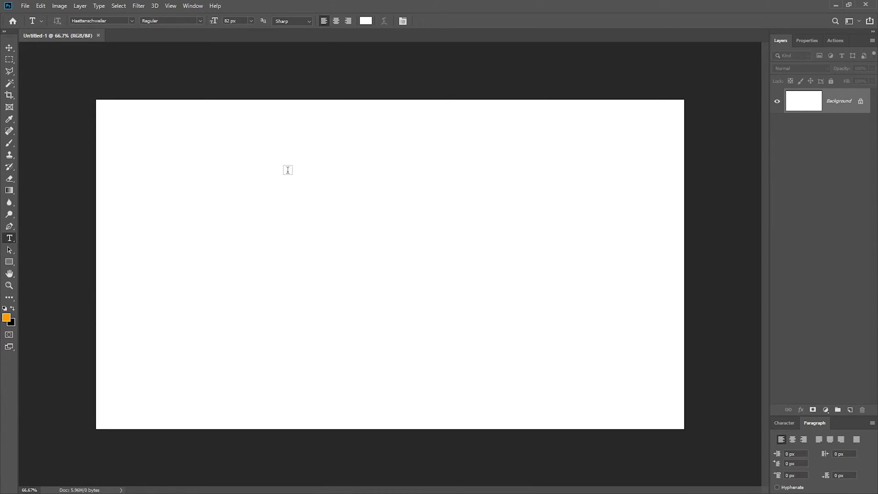
left_click(38, 7)
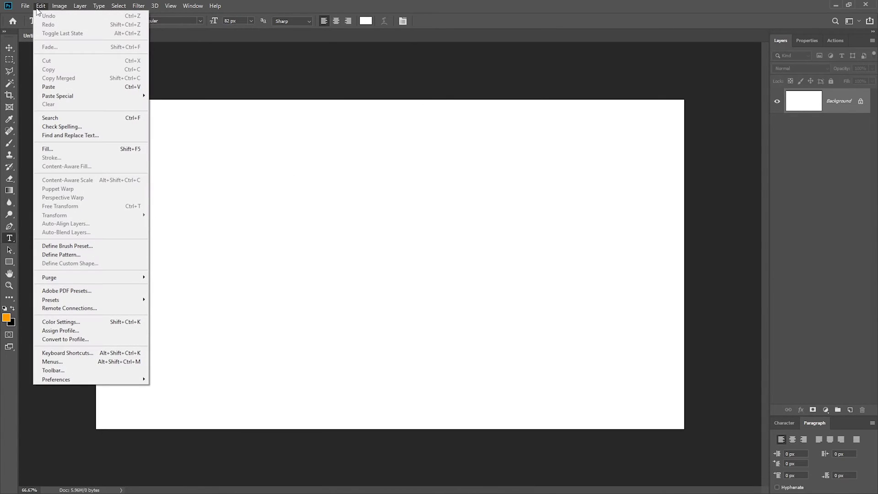
left_click(82, 87)
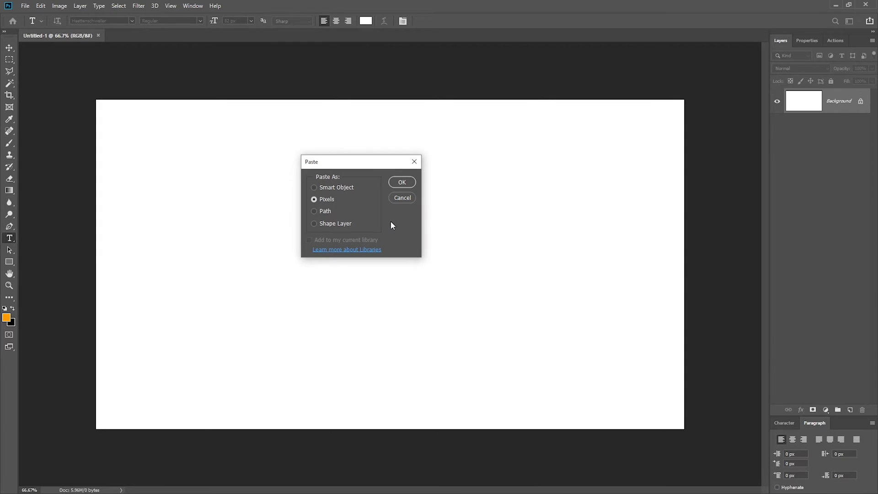
left_click(343, 191)
left_click(410, 183)
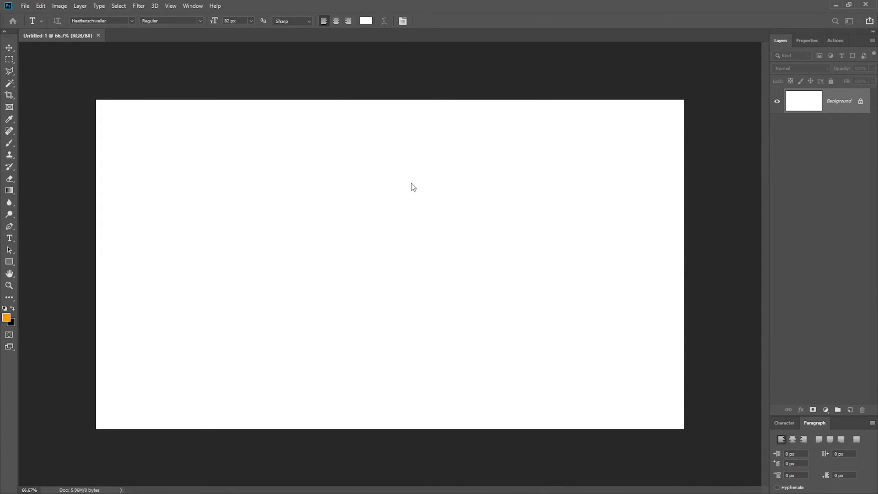
Scale the pasted waves to about 109% so they span the canvas.
left_click_drag(685, 121, 711, 113)
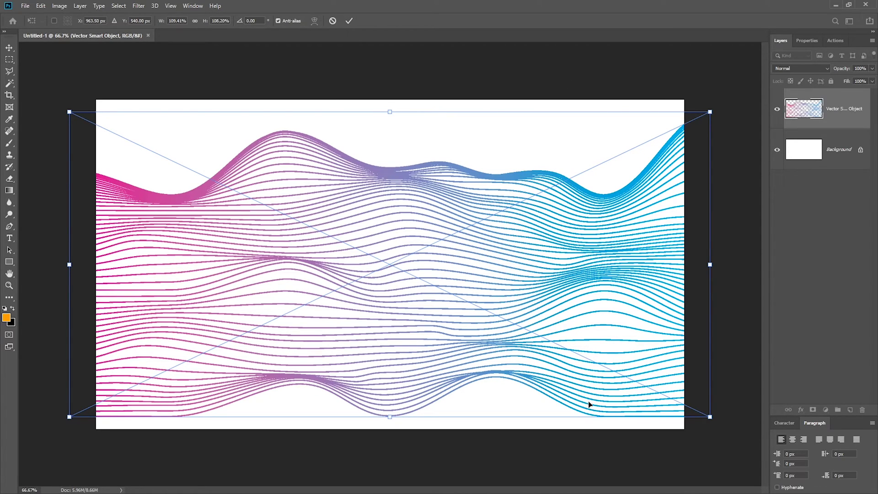
key("Return")
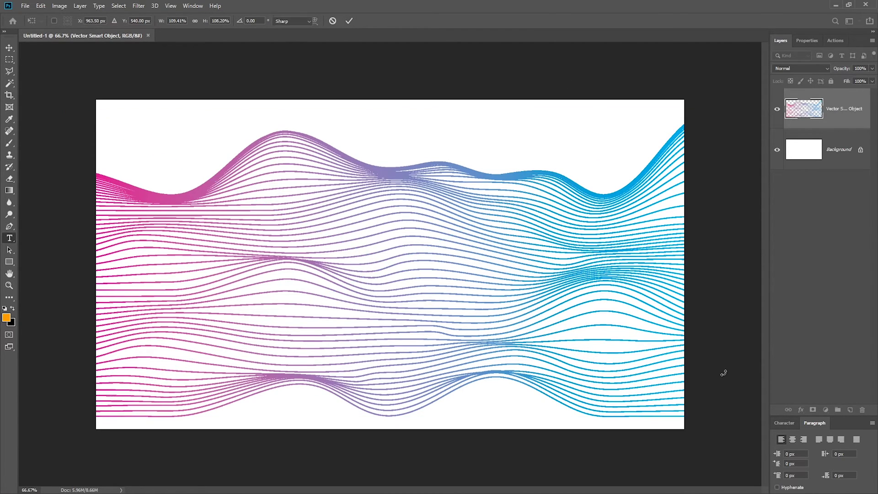
key("t")
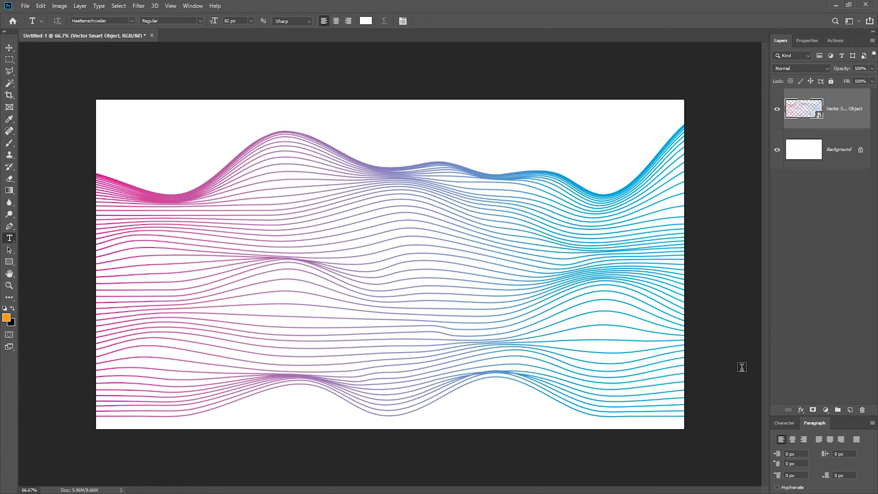
Delete the white Background layer.
key("v")
left_click(832, 223)
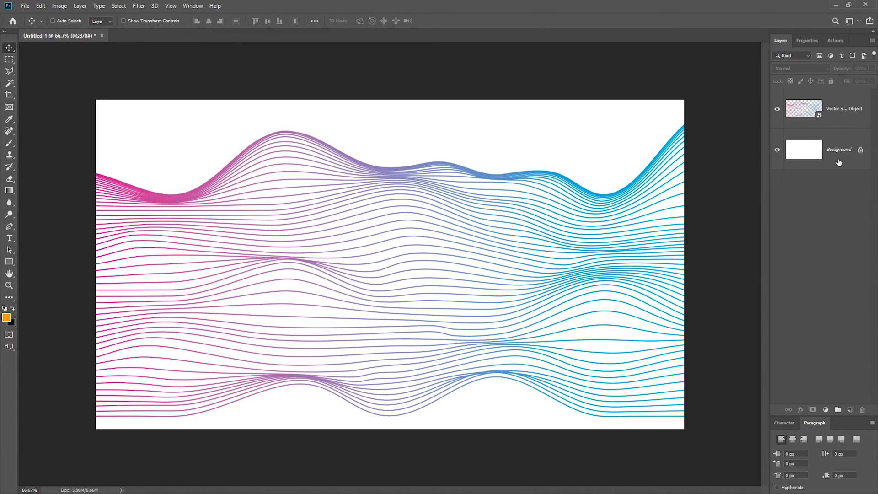
left_click(841, 162)
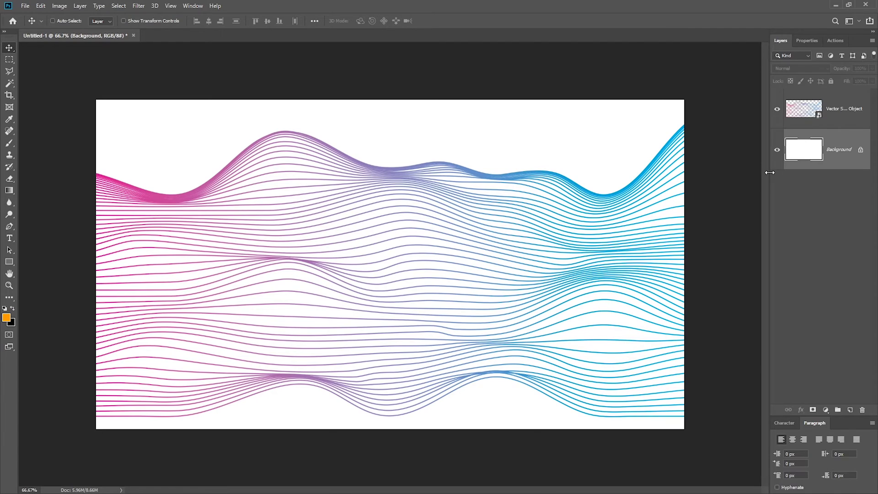
left_click_drag(772, 173, 721, 173)
left_click(863, 411)
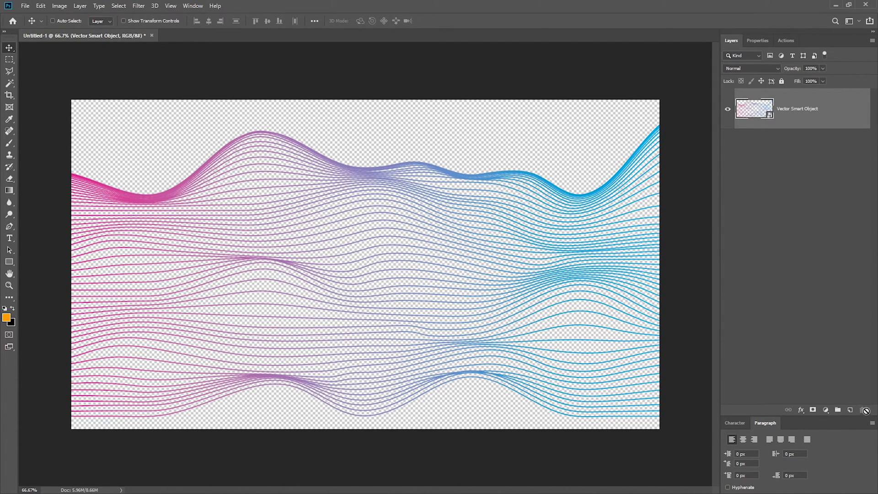
Add a #111334 navy Solid Color fill layer below the wave lines.
left_click(826, 411)
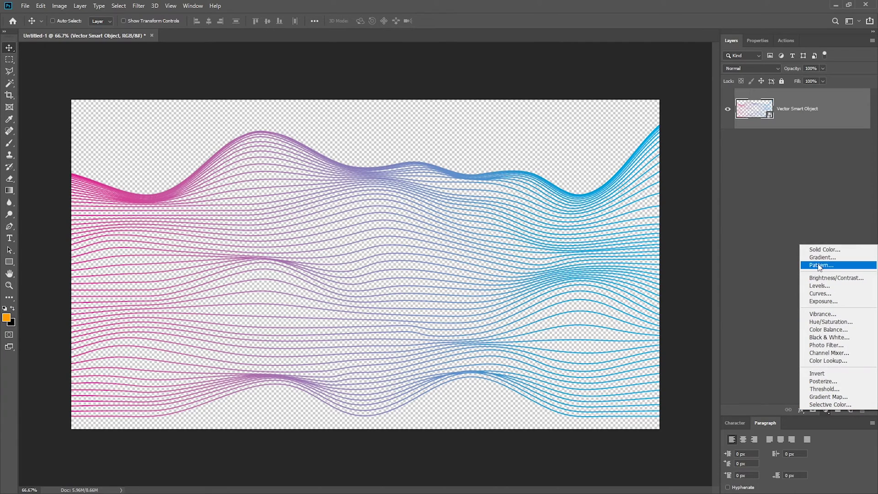
left_click(825, 249)
key("ctrl+v")
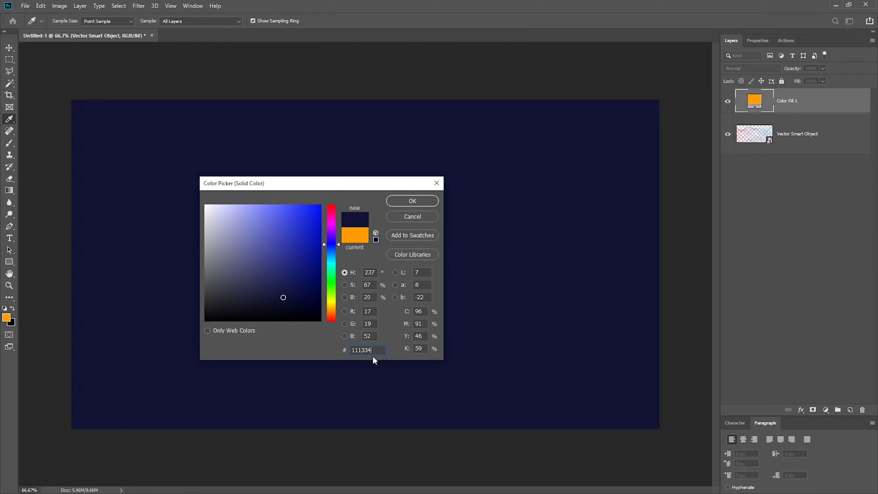
left_click(418, 200)
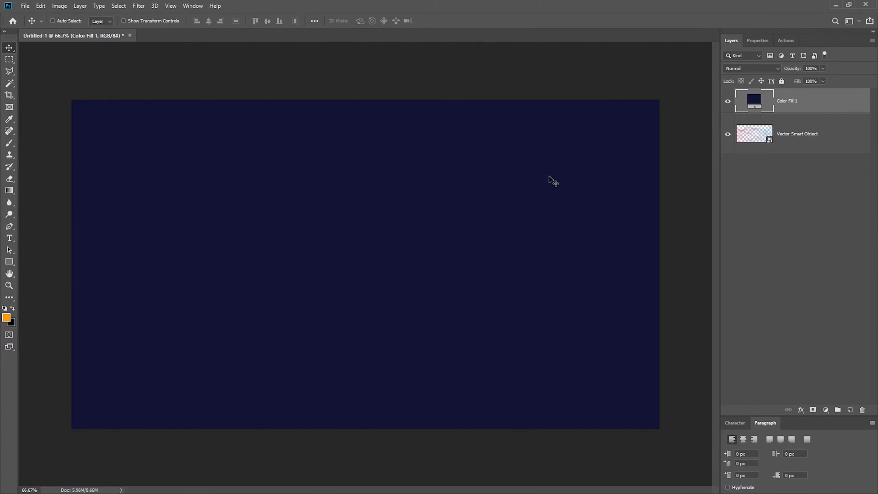
left_click_drag(818, 104, 807, 149)
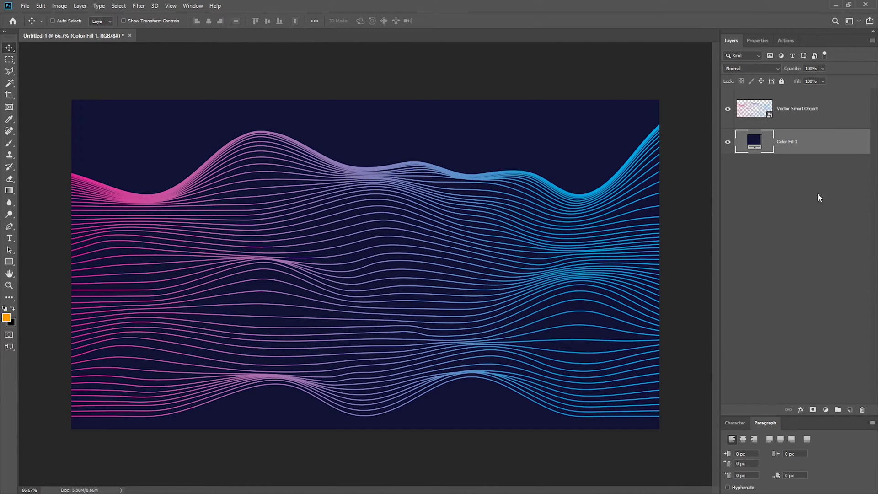
Rename the fill layer BG and the smart object layer Wavy Lines.
double_click(787, 141)
type("BG")
key("Return")
double_click(797, 110)
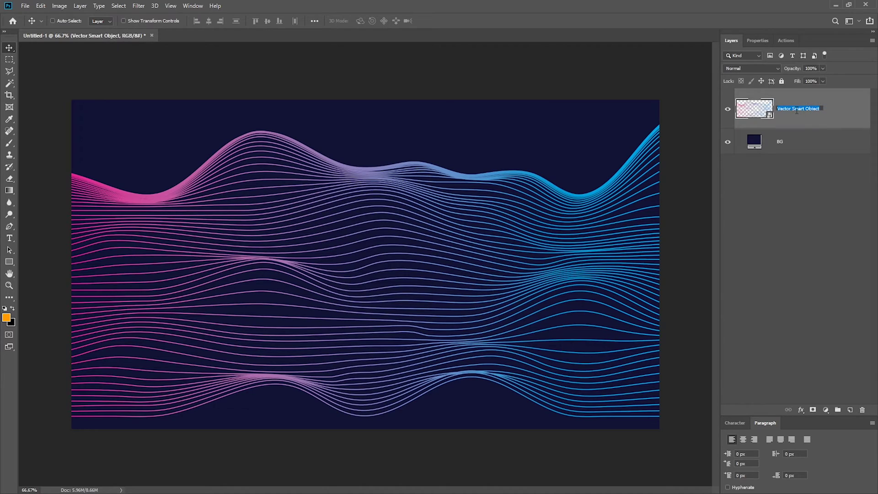
type("Wavy Lines")
key("Return")
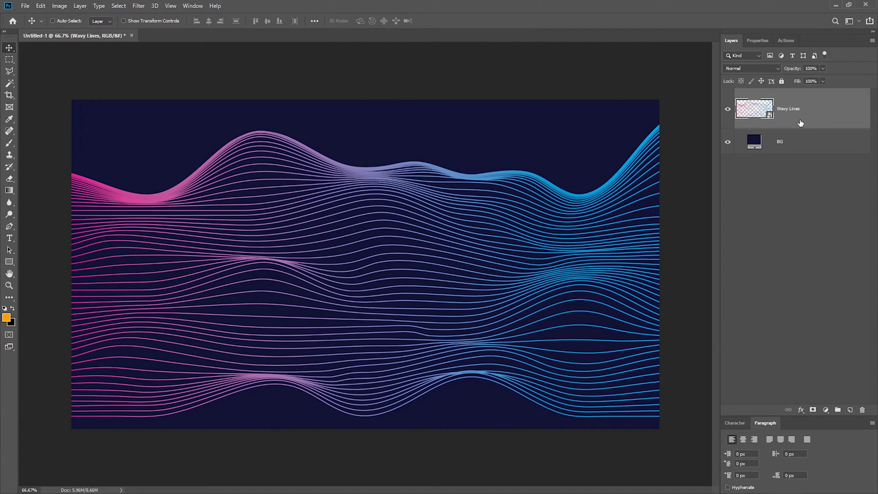
Apply a 15 px Tilt-Shift blur to Wavy Lines, widening the falloff toward top and bottom.
left_click(139, 5)
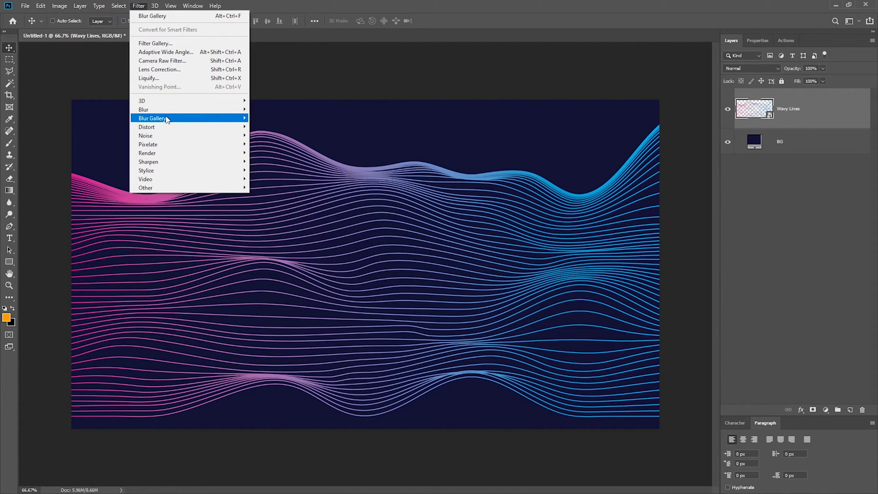
mouse_move(186, 120)
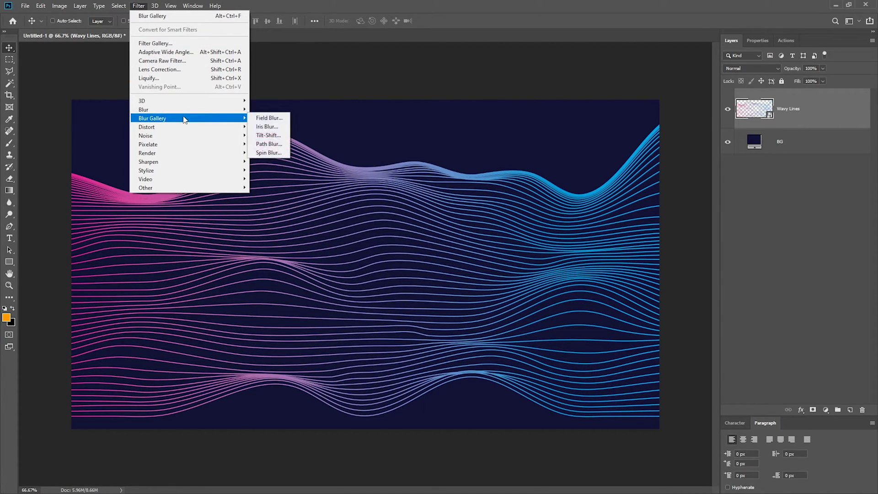
left_click(277, 136)
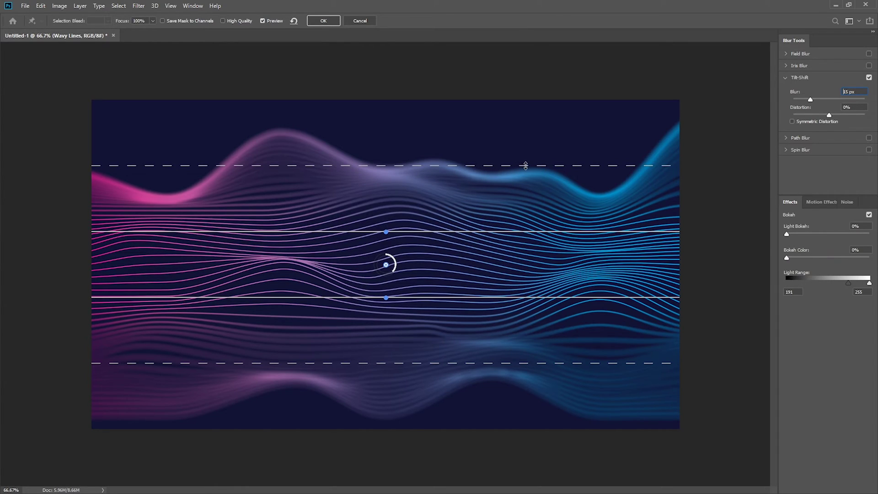
left_click_drag(540, 164, 549, 98)
left_click_drag(559, 363, 558, 428)
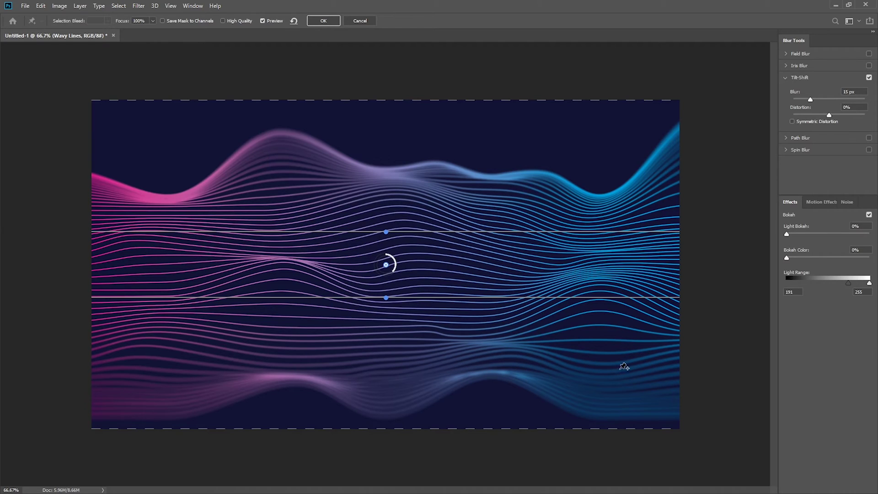
left_click(329, 23)
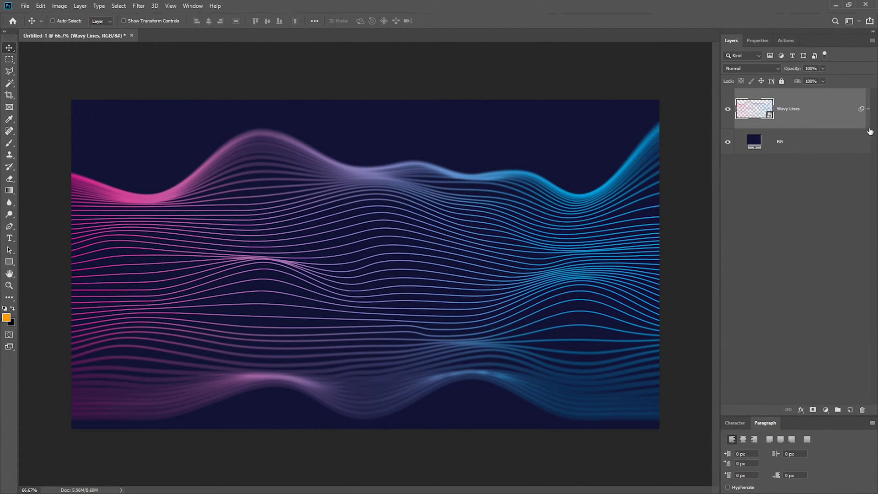
left_click(868, 109)
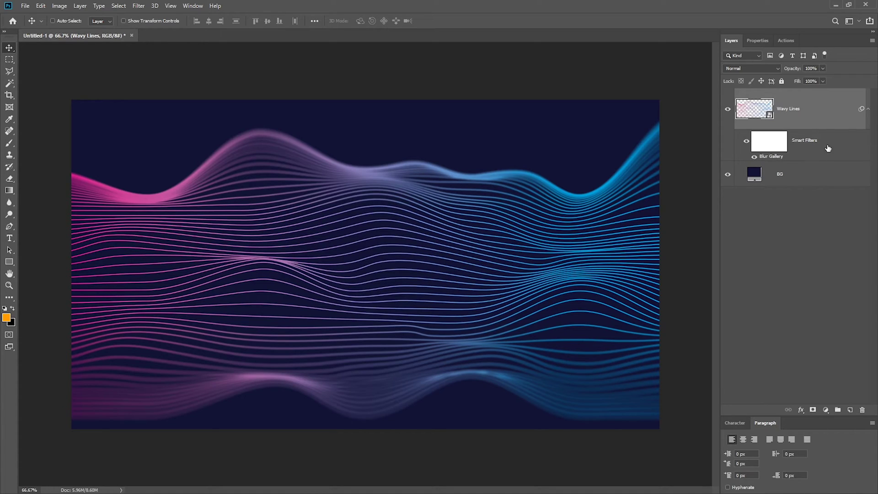
left_click(868, 109)
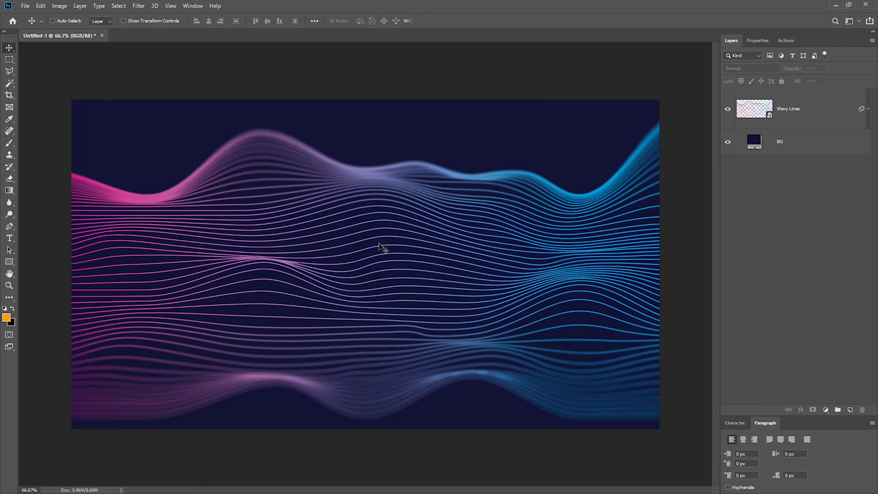
Duplicate Wavy Lines as 'Wavy Lines Blur' and place it beneath the original.
left_click(823, 120)
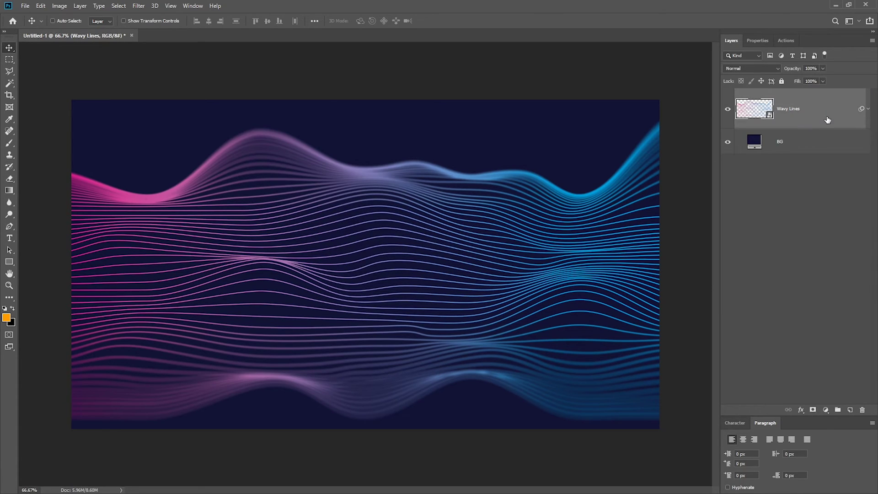
right_click(826, 114)
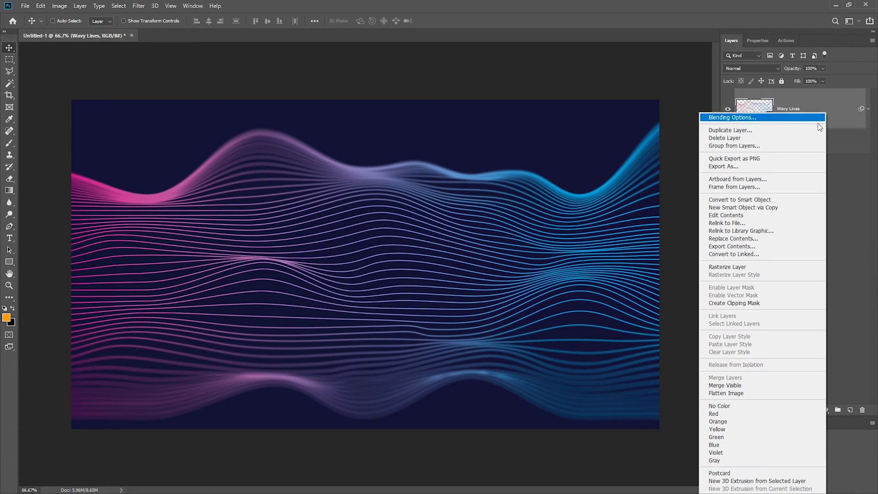
left_click(753, 130)
left_click(516, 232)
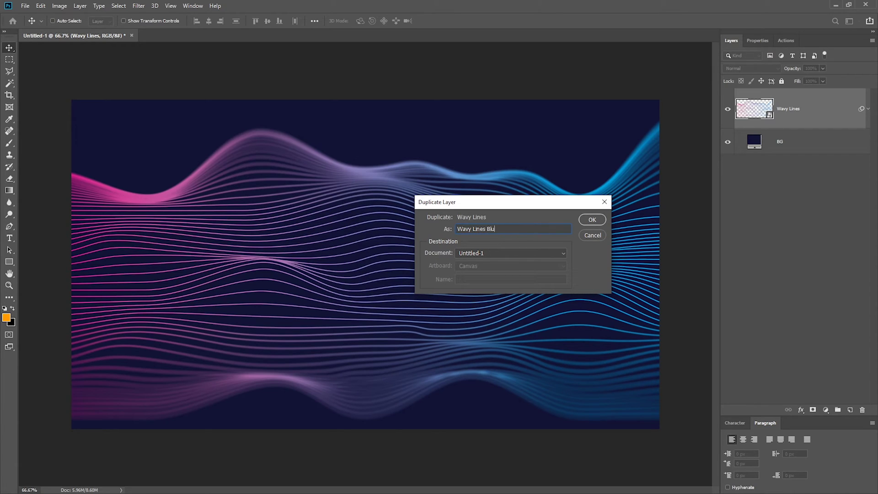
left_click(589, 220)
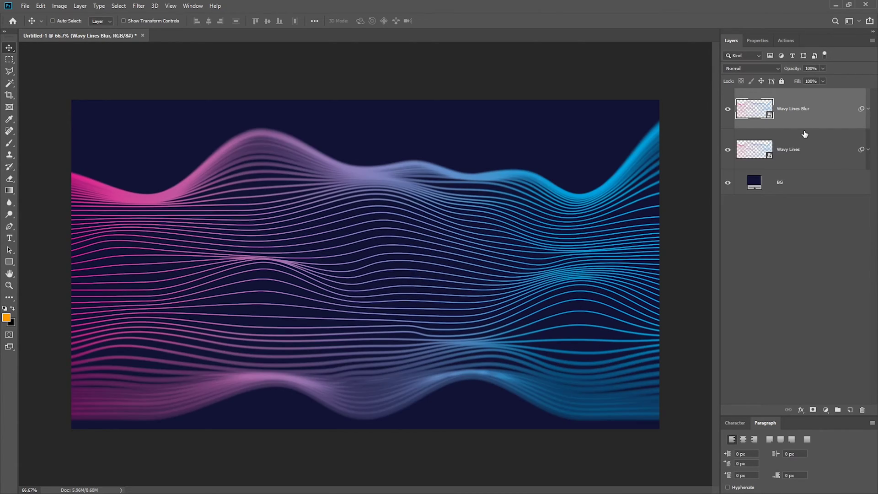
left_click_drag(812, 125, 806, 168)
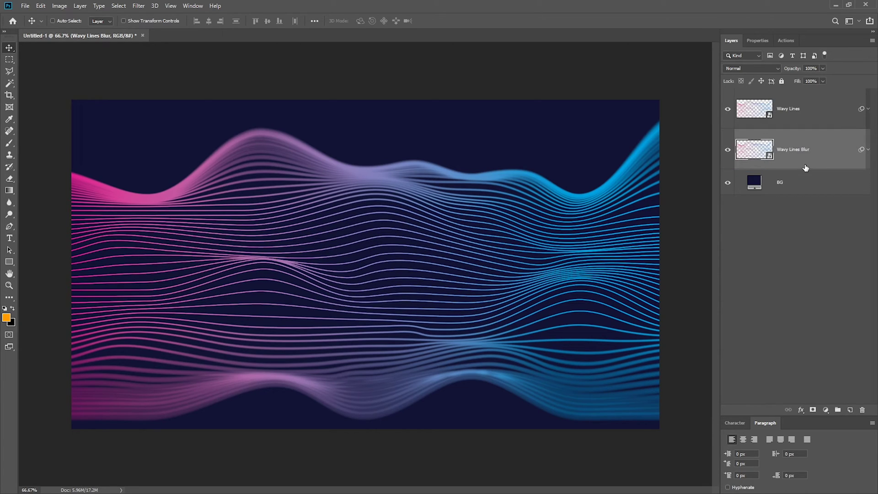
Set the copy to Color Dodge and give it a 40 px Gaussian Blur.
left_click(758, 72)
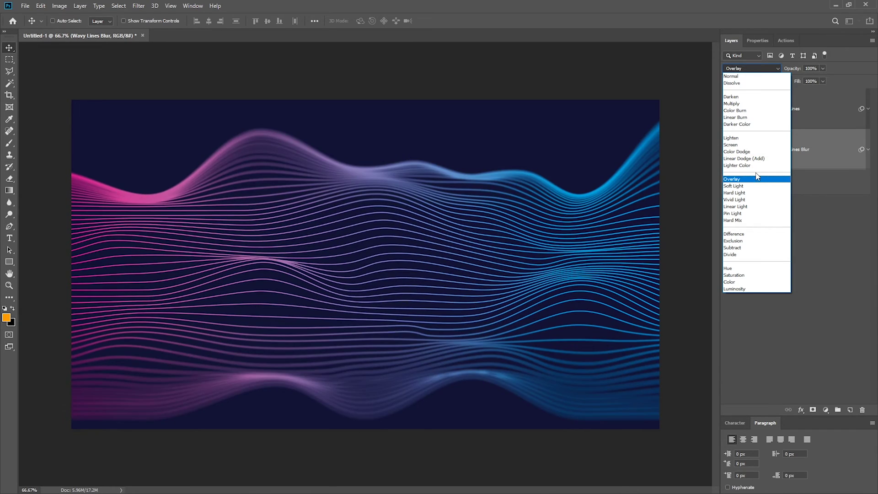
left_click(759, 152)
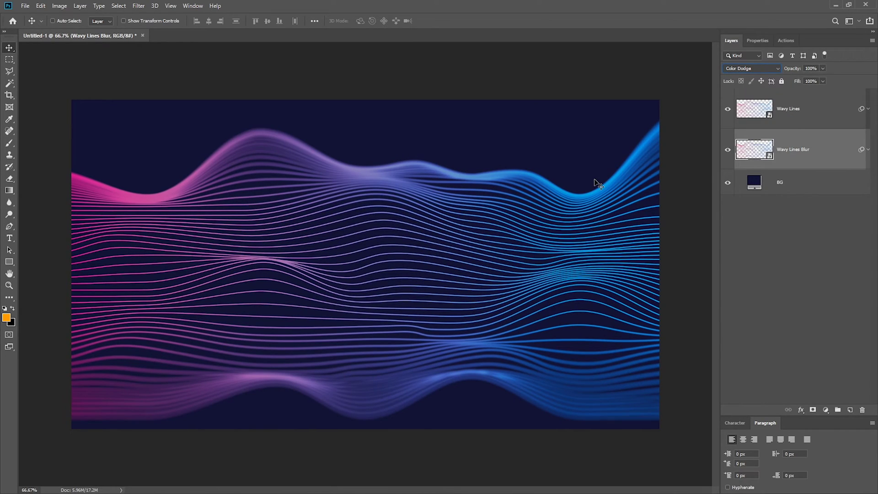
left_click(138, 6)
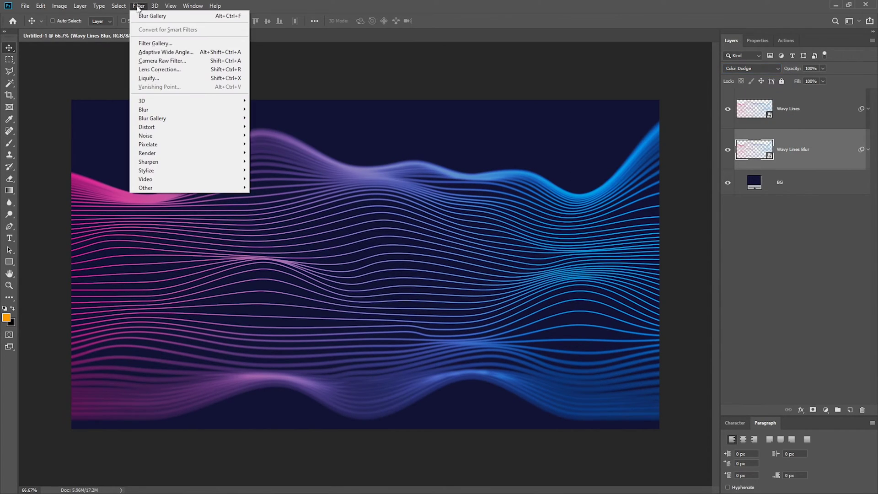
mouse_move(155, 109)
left_click(270, 144)
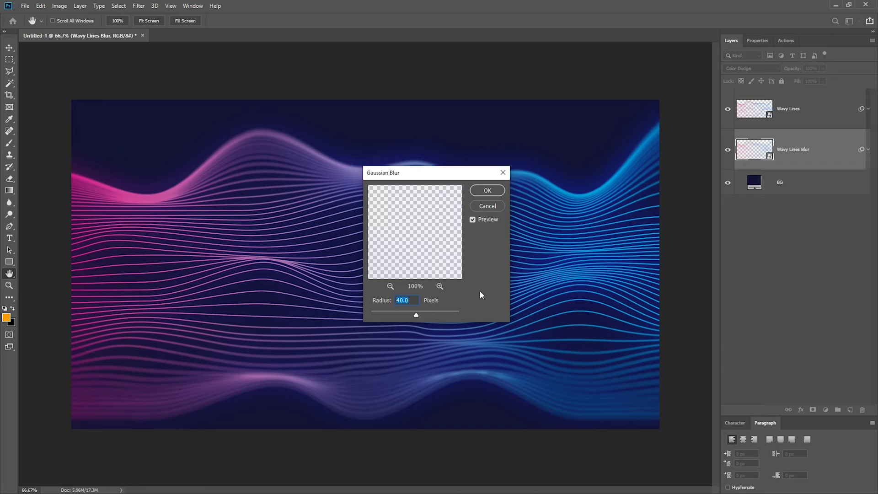
left_click(493, 191)
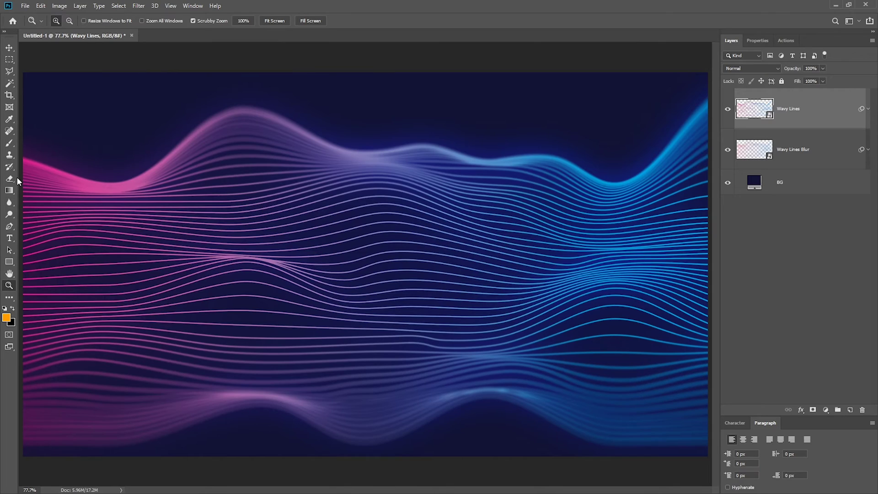
Add a '- ABSTRACT -' title text layer near the canvas centre.
left_click(9, 237)
left_click(265, 232)
key("BackSpace")
type("ABST")
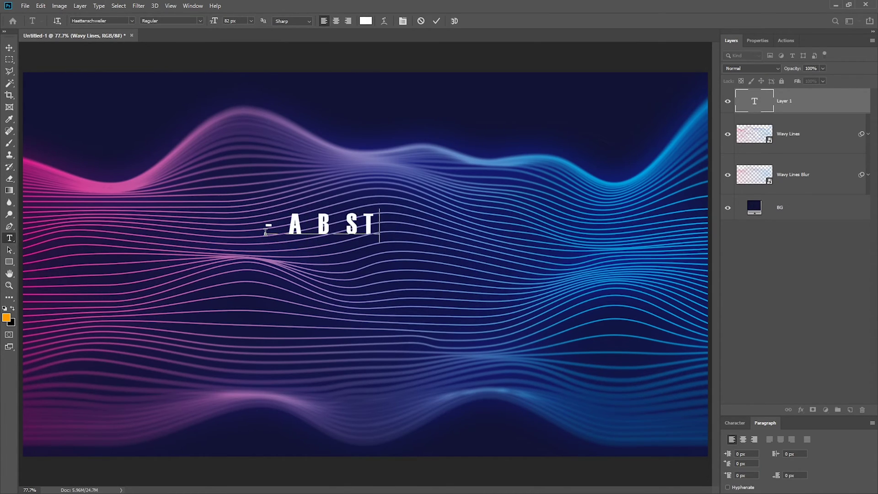
key("BackSpace")
key("BackSpace")
key("BackSpace")
key("BackSpace")
type("- ABSTRACT -")
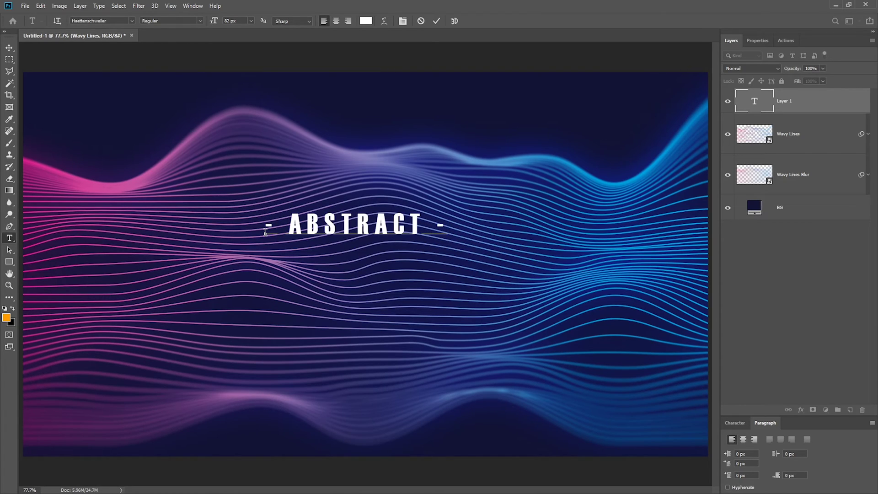
key("ctrl+Return")
Add a 'WAVY LINES' subtitle below the title in the Poppins font.
left_click(299, 259)
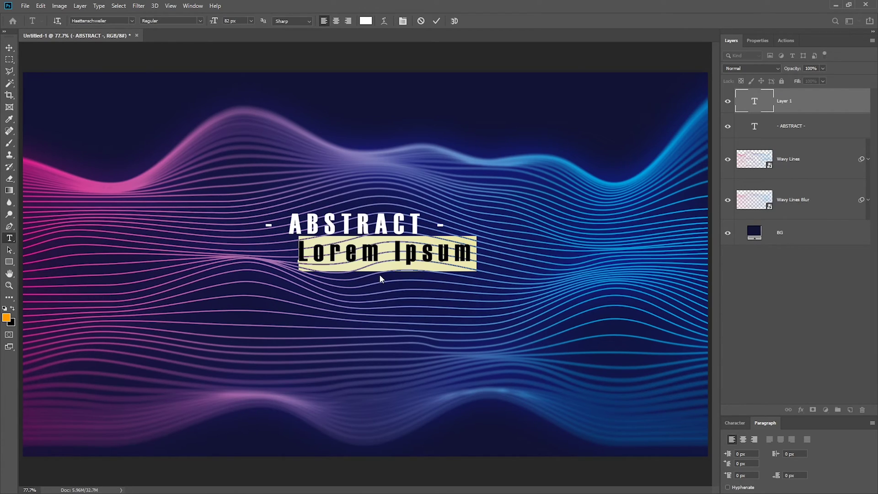
type("WAVY LINES")
key("ctrl+a")
left_click(101, 20)
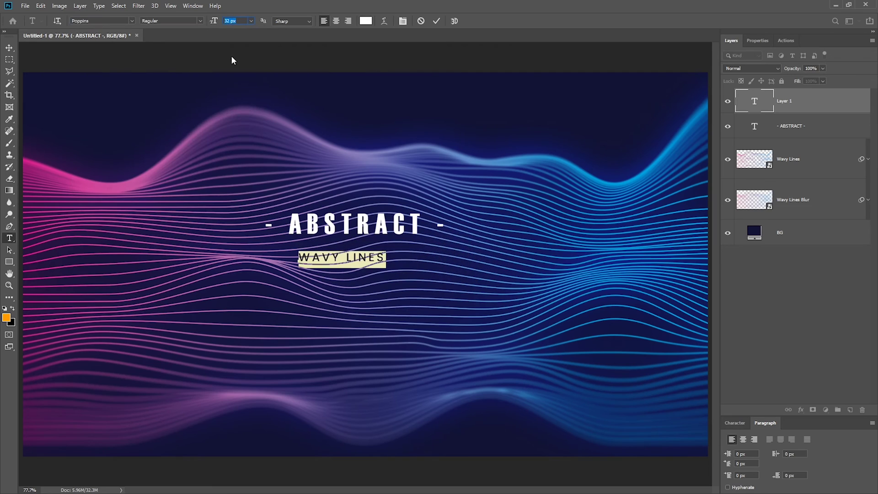
key("ctrl+Return")
key("v")
Centre both texts horizontally on the canvas and nudge WAVY LINES up under the title.
key("ctrl+a")
key("ctrl+d")
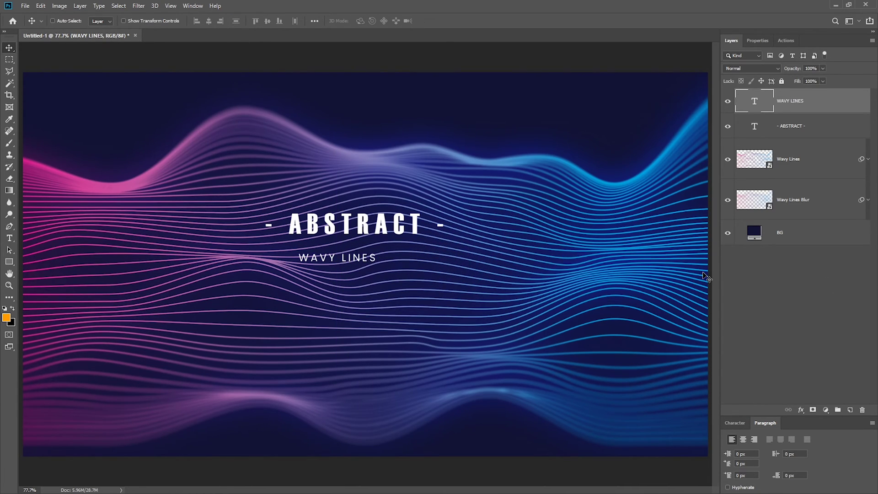
key("ctrl+a")
left_click(209, 21)
key("ctrl+d")
key("shift+Up")
key("shift+Up")
key("shift+Up")
key("shift+Up")
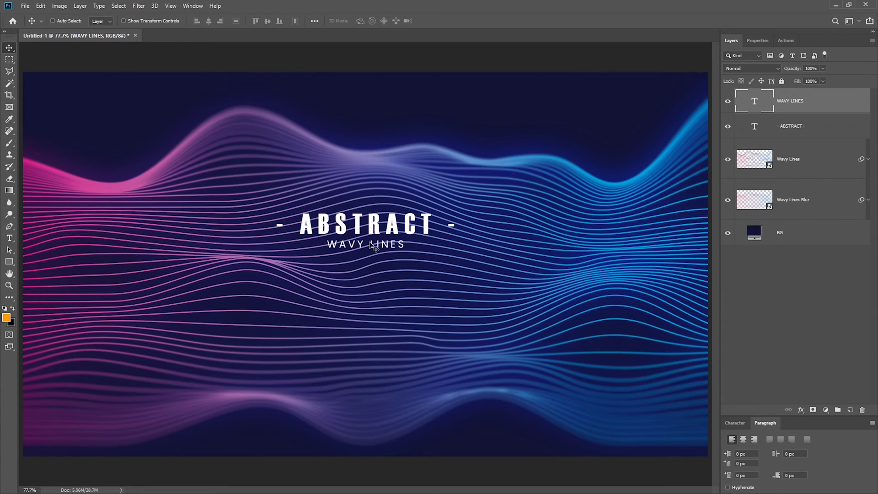
Group the ABSTRACT and WAVY LINES layers into a group named 'Text'.
left_click(834, 134, "shift")
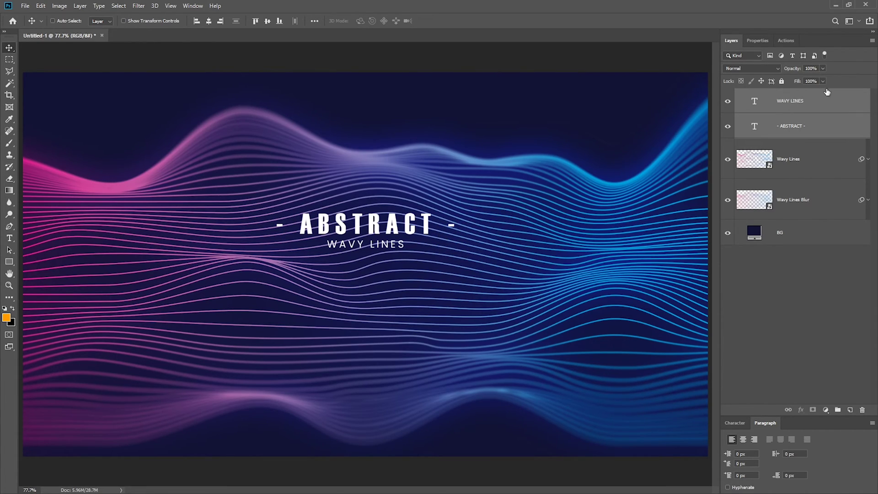
left_click(837, 413)
double_click(766, 91)
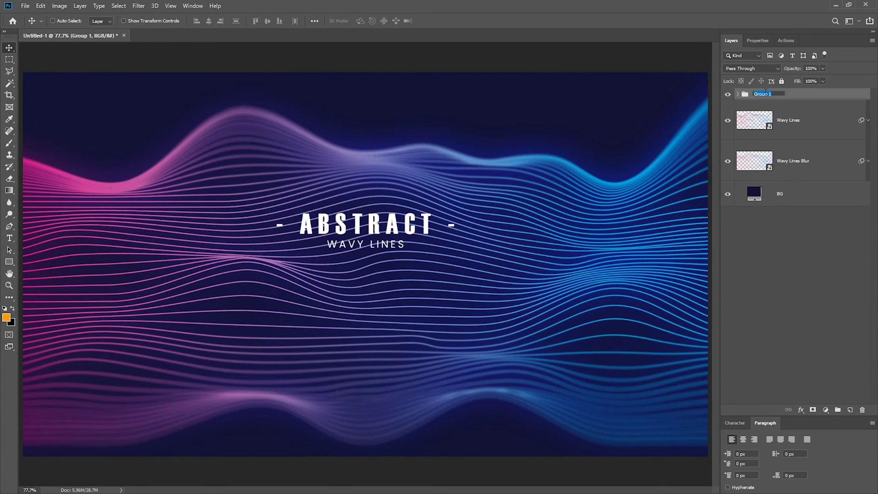
type("Text")
key("Return")
Centre the Text group vertically on the canvas.
key("ctrl+a")
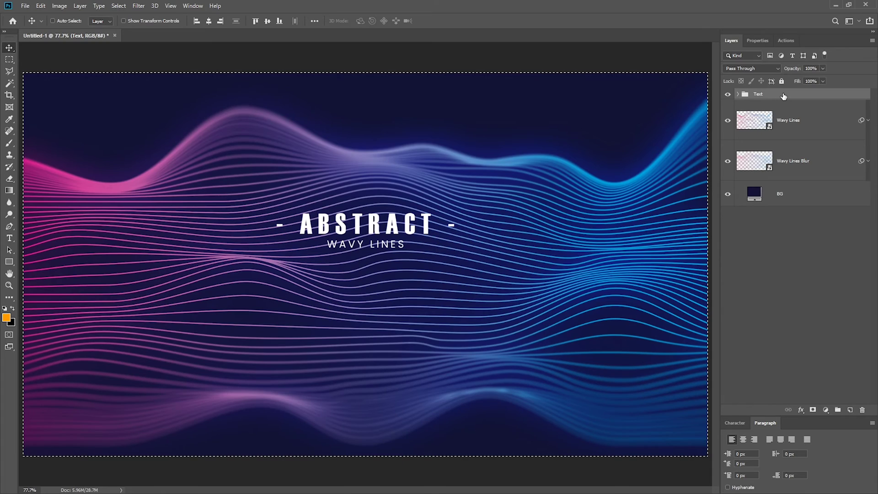
left_click(267, 22)
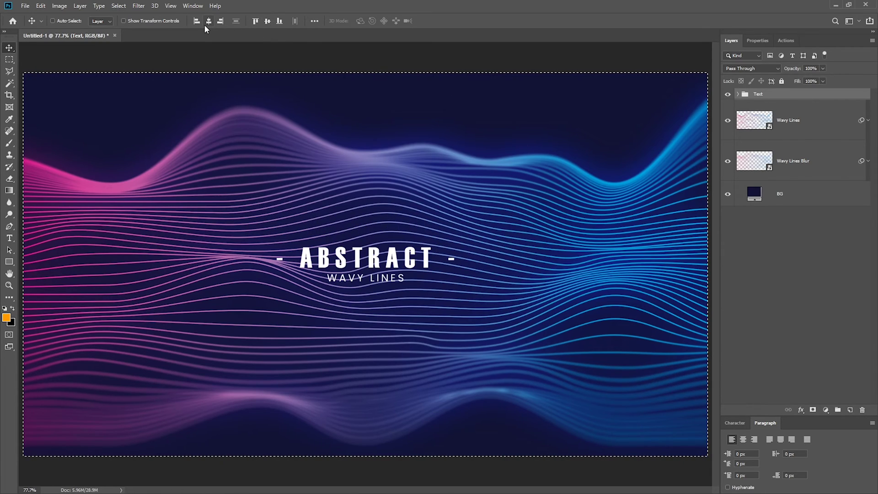
key("ctrl+d")
Give the Text group a dark navy (14143c) drop shadow and enable an Outer Glow.
double_click(821, 95)
left_click_drag(686, 94, 595, 94)
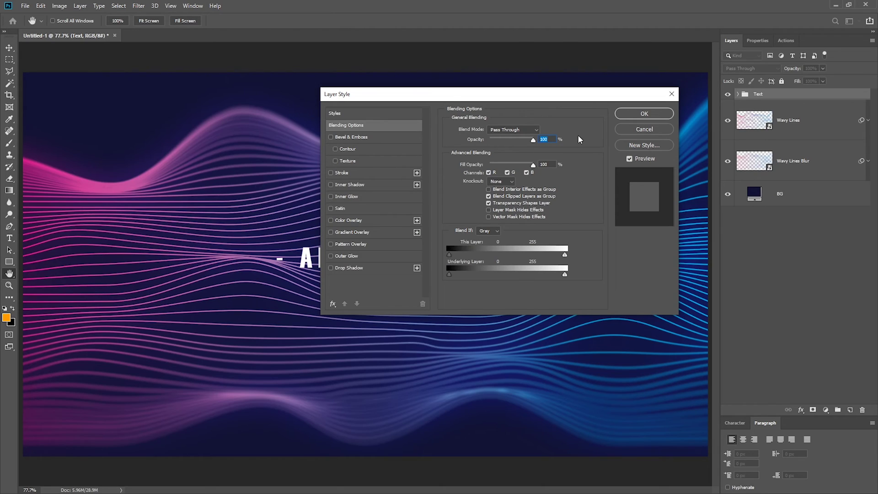
left_click(352, 268)
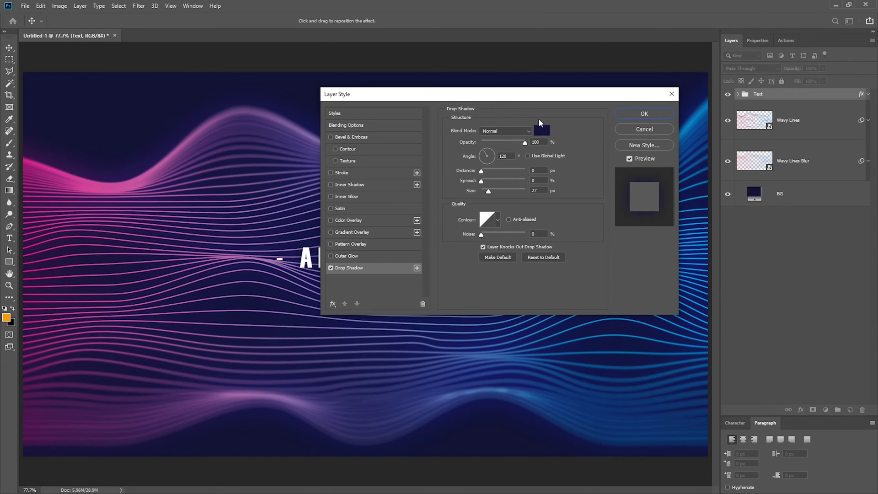
left_click(542, 131)
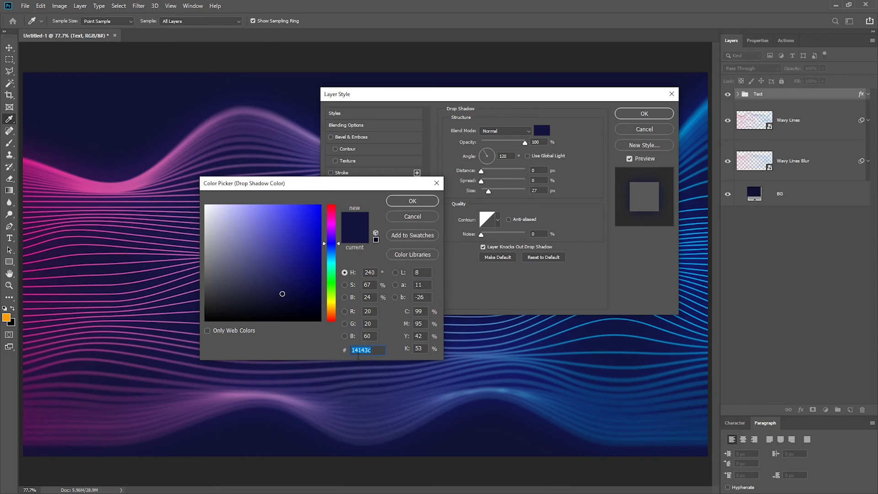
left_click(424, 201)
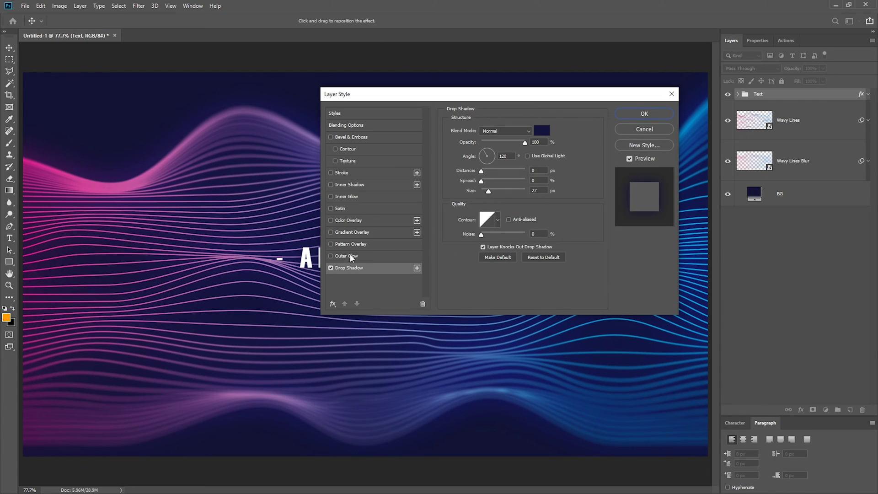
left_click(331, 256)
left_click(379, 255)
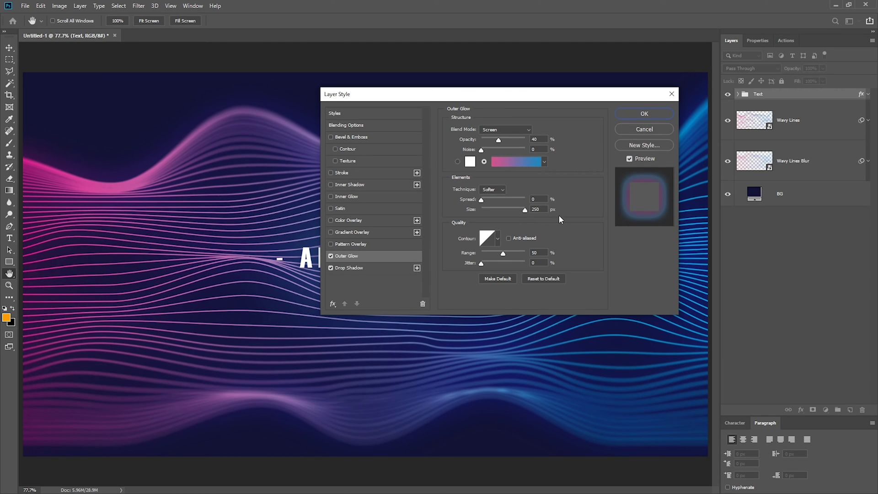
left_click(644, 114)
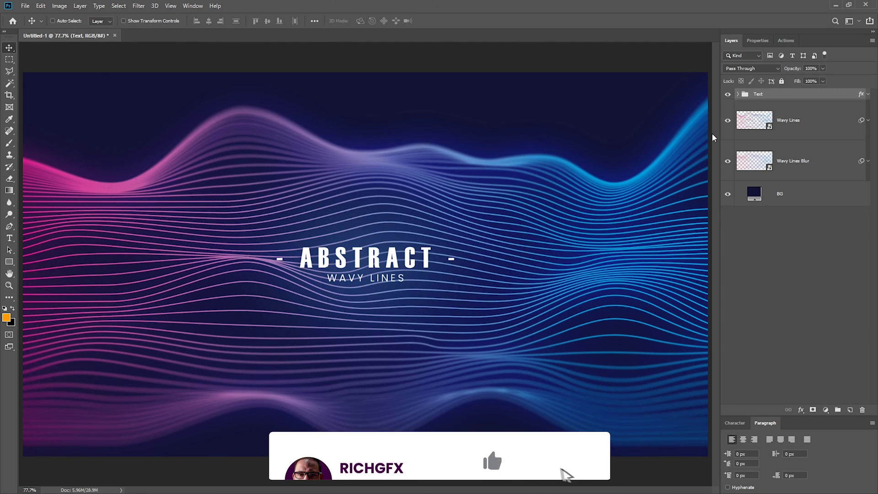